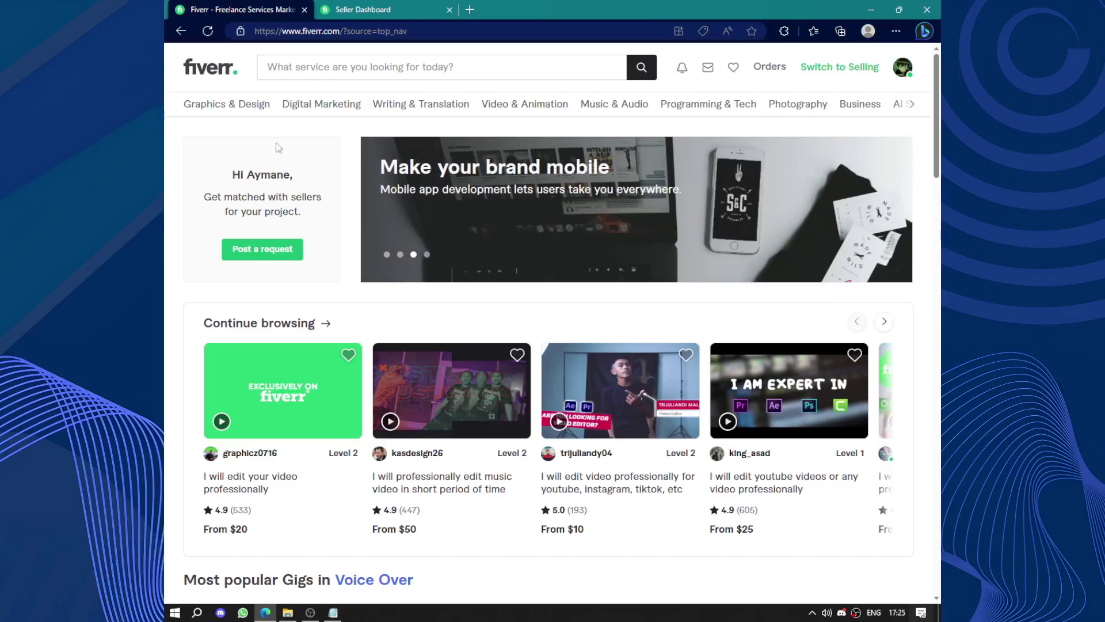
- Open the T-Shirts & Merchandise category under Graphics & Design
mouse_move(251, 119)
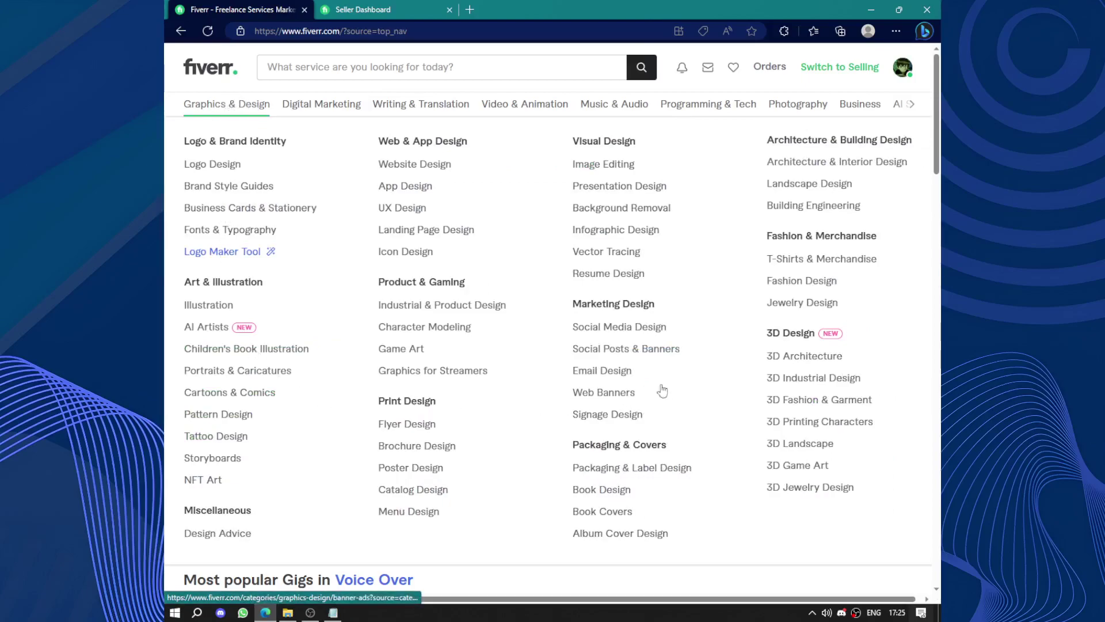
left_click_drag(767, 236, 886, 240)
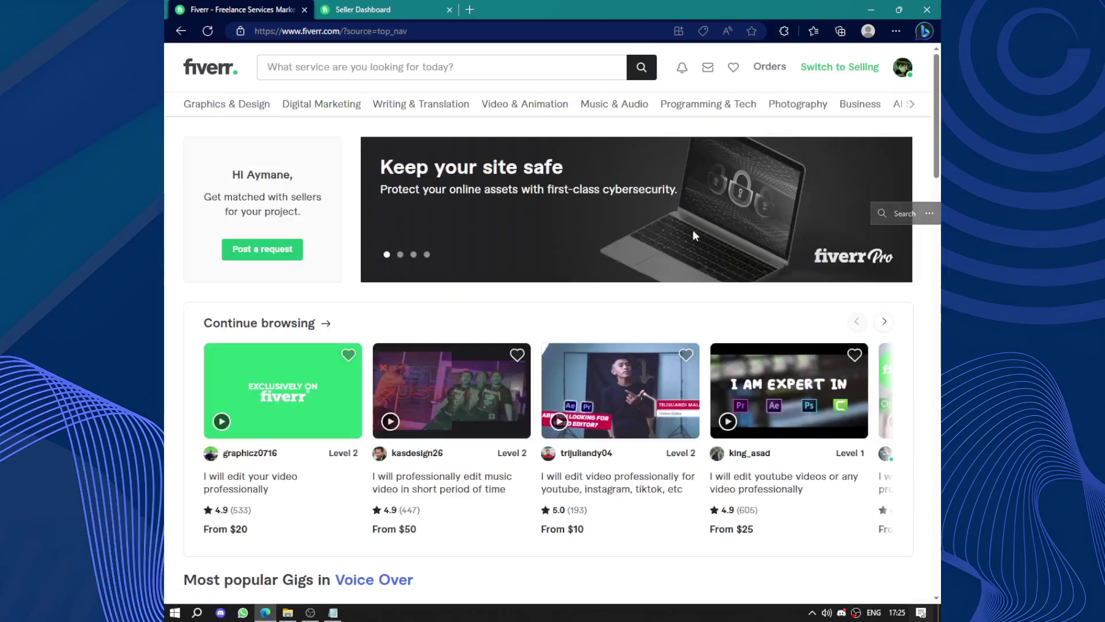
mouse_move(328, 132)
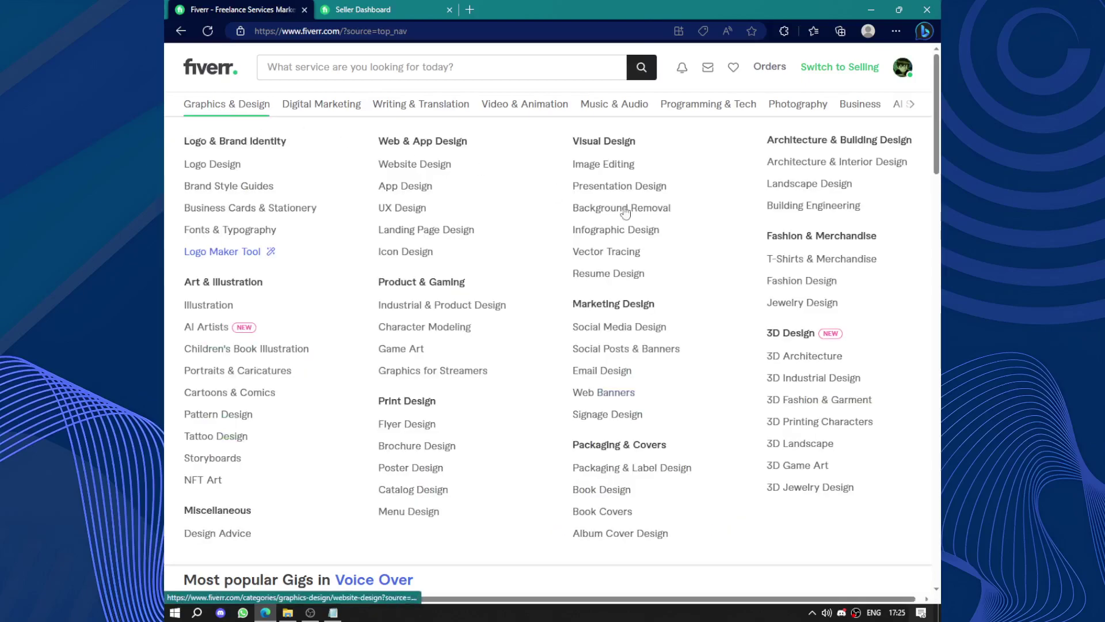
left_click(805, 259)
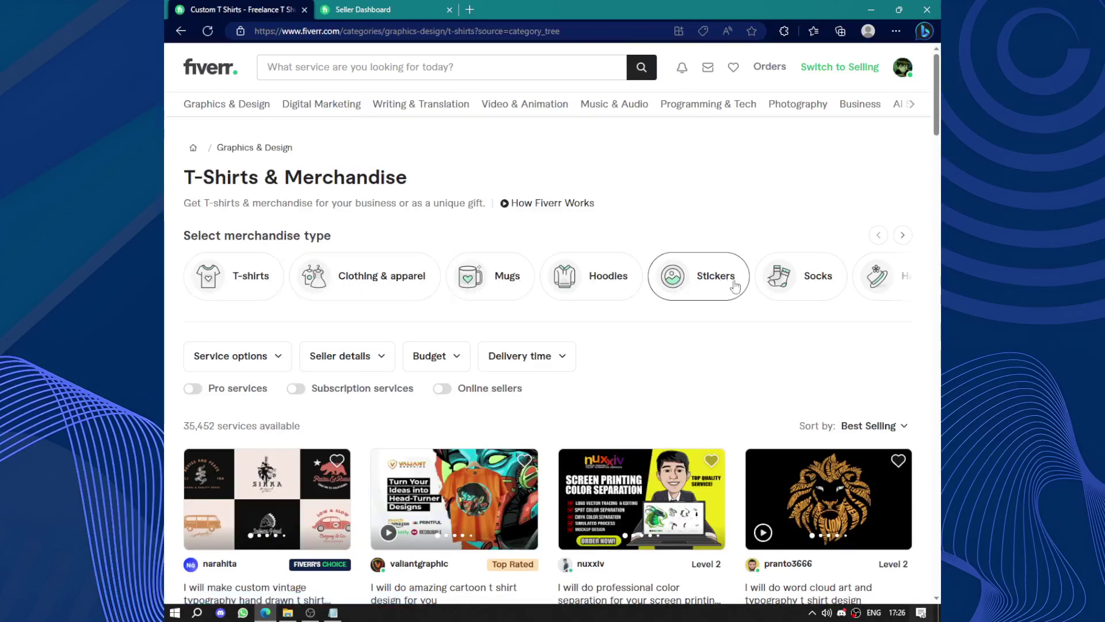
- Look through the merchandise types and filter the services to T-shirts
left_click(907, 241)
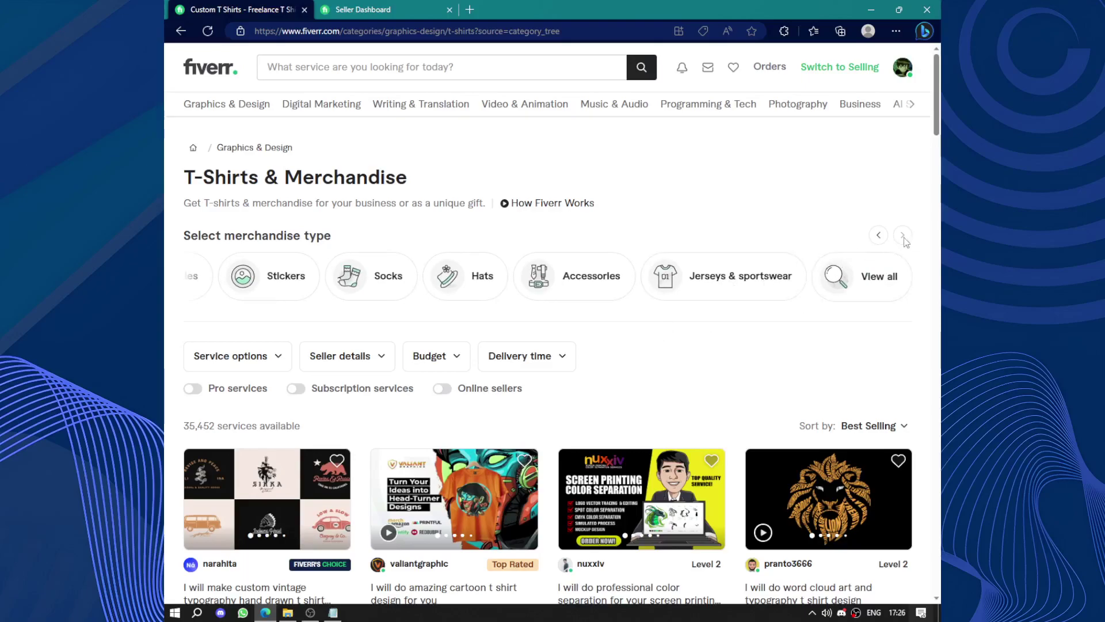
left_click(879, 236)
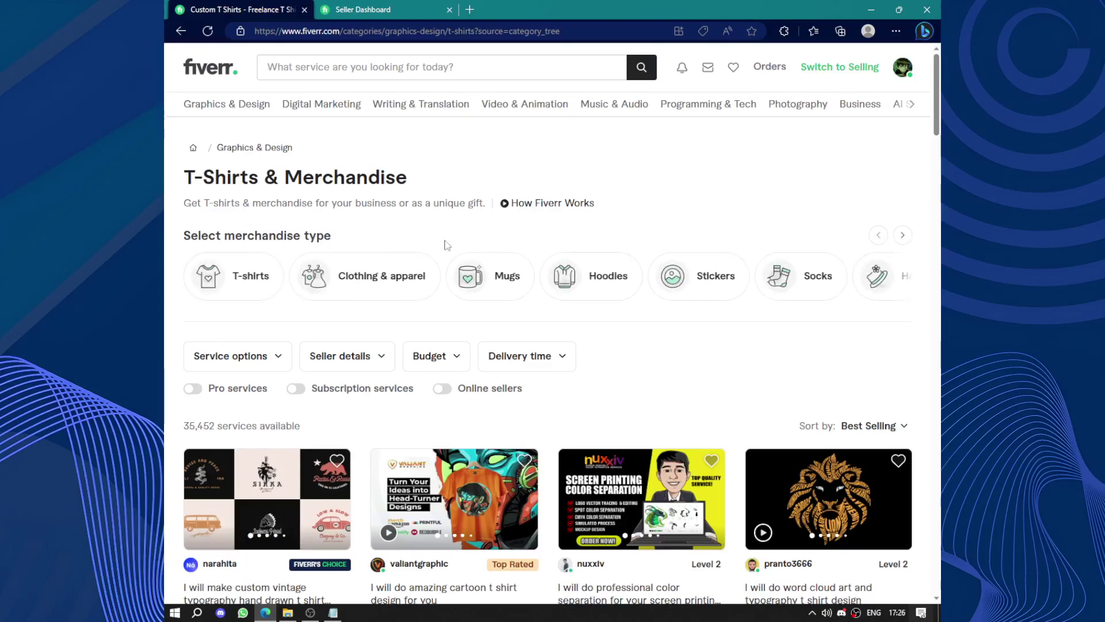
left_click(227, 282)
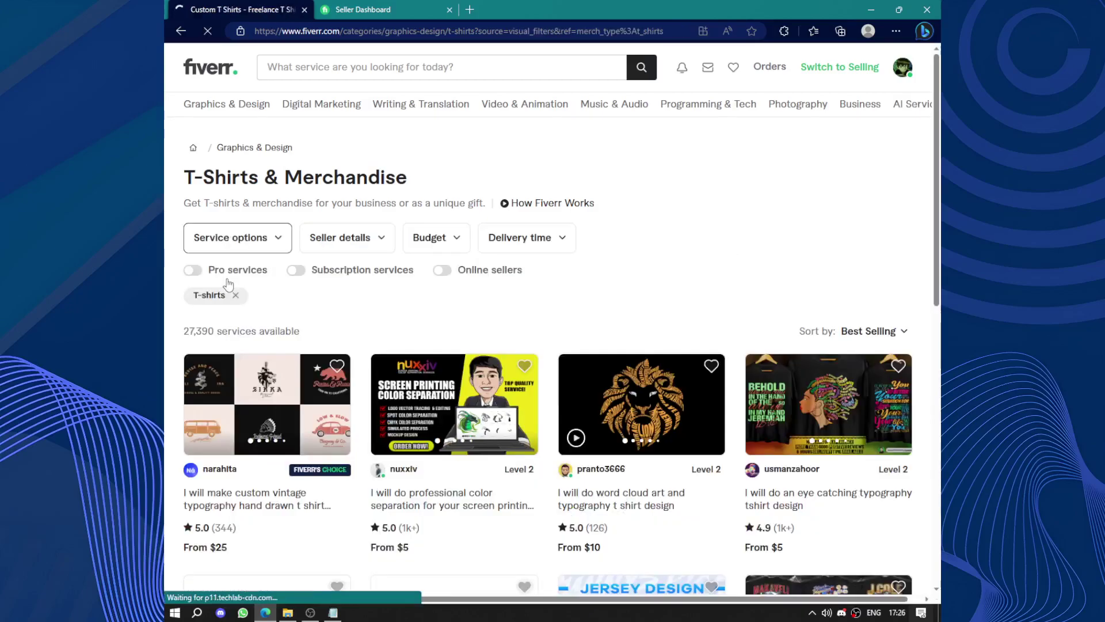
- Check the available seller details filters and close them without applying any
left_click(353, 236)
left_click(353, 236)
left_click(354, 236)
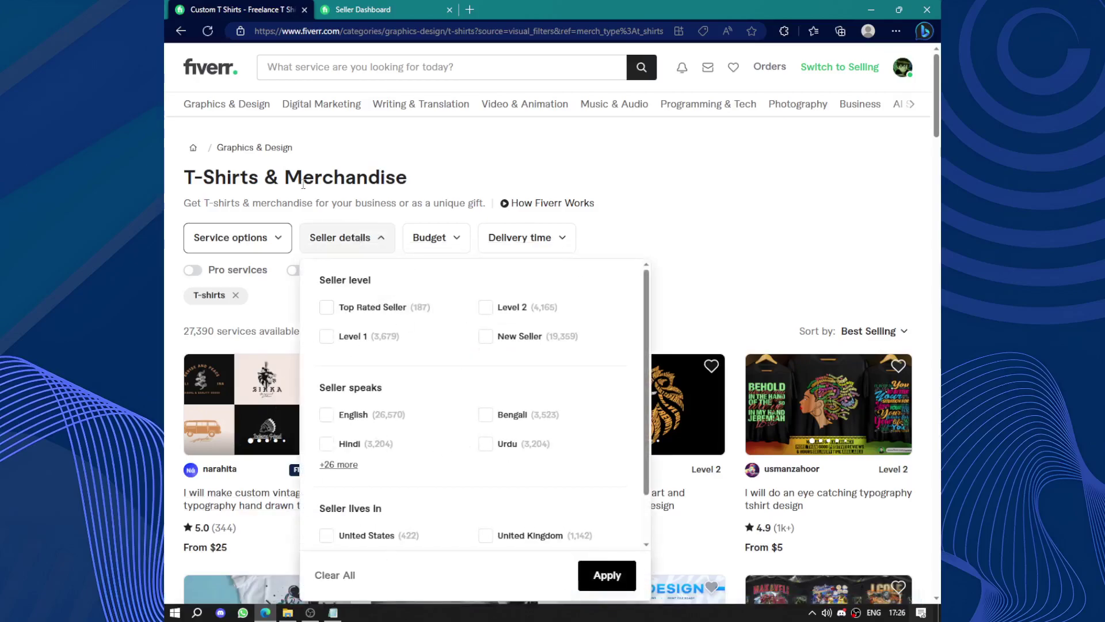
left_click(377, 256)
- Browse the sample previews of the word cloud art and typography t-shirt design gig in the results
scroll(378, 259, "down", 2)
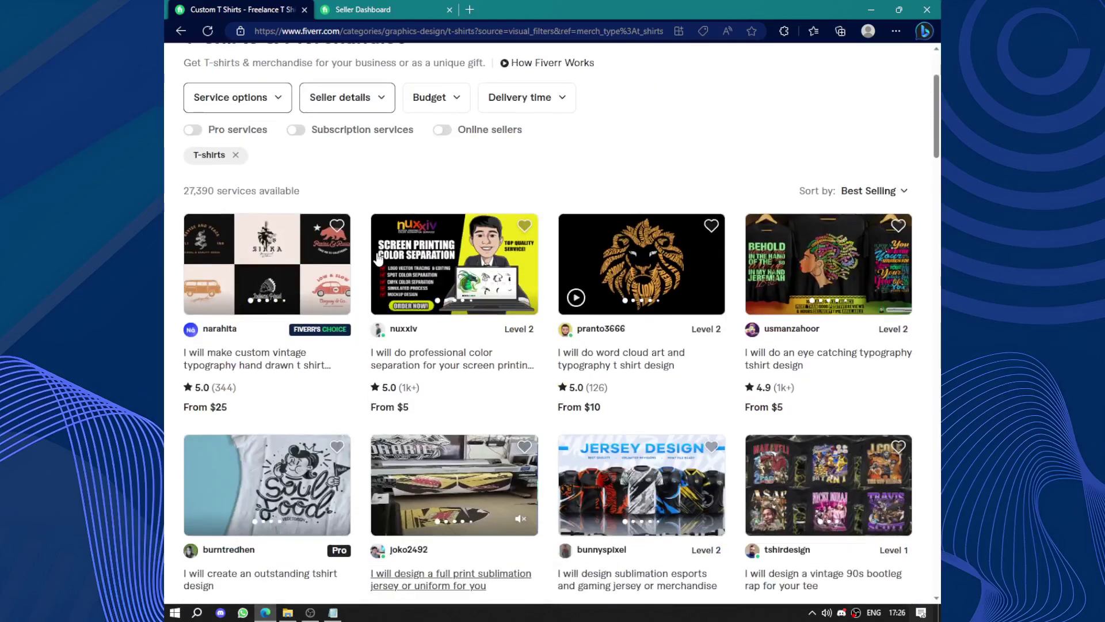
mouse_move(676, 295)
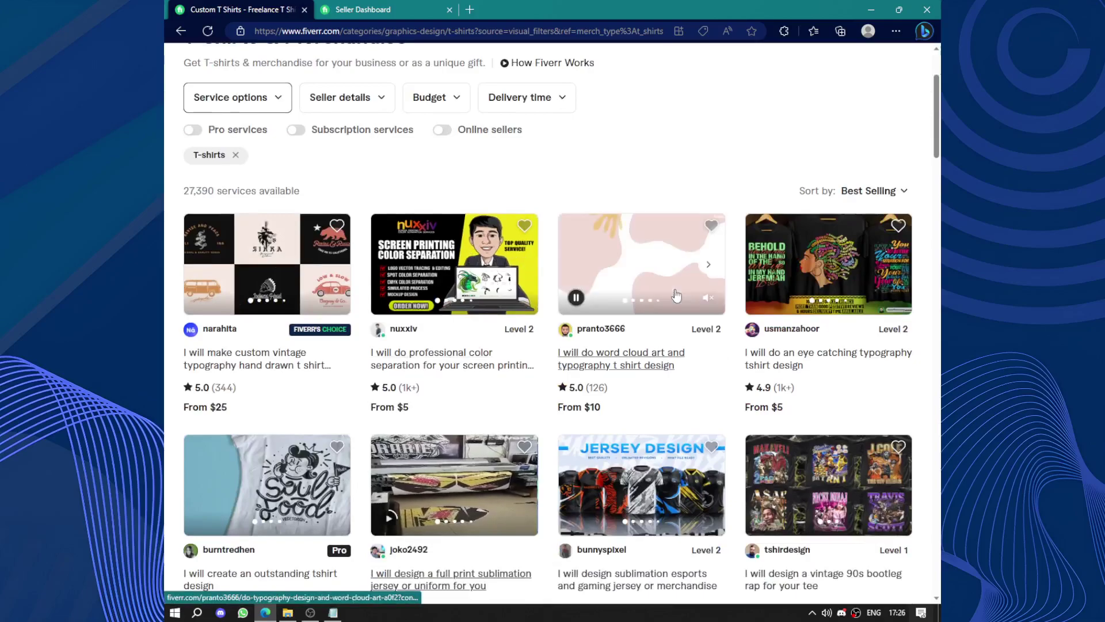
left_click(709, 266)
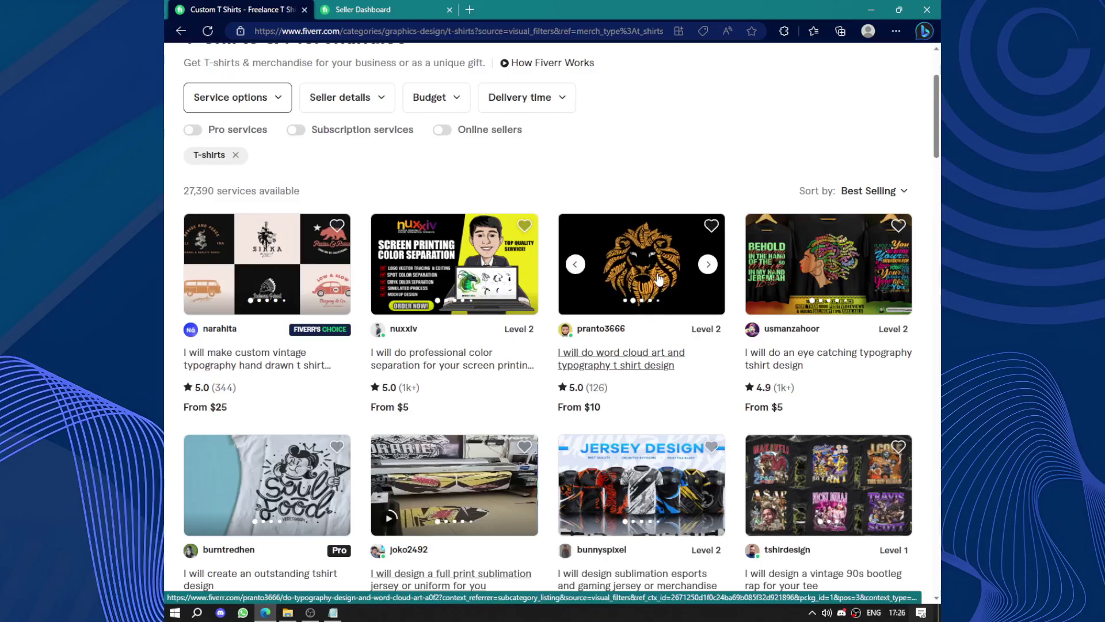
left_click(708, 265)
- Browse the sample images of the detailed dark art illustration gig further down the results
scroll(708, 270, "down", 10)
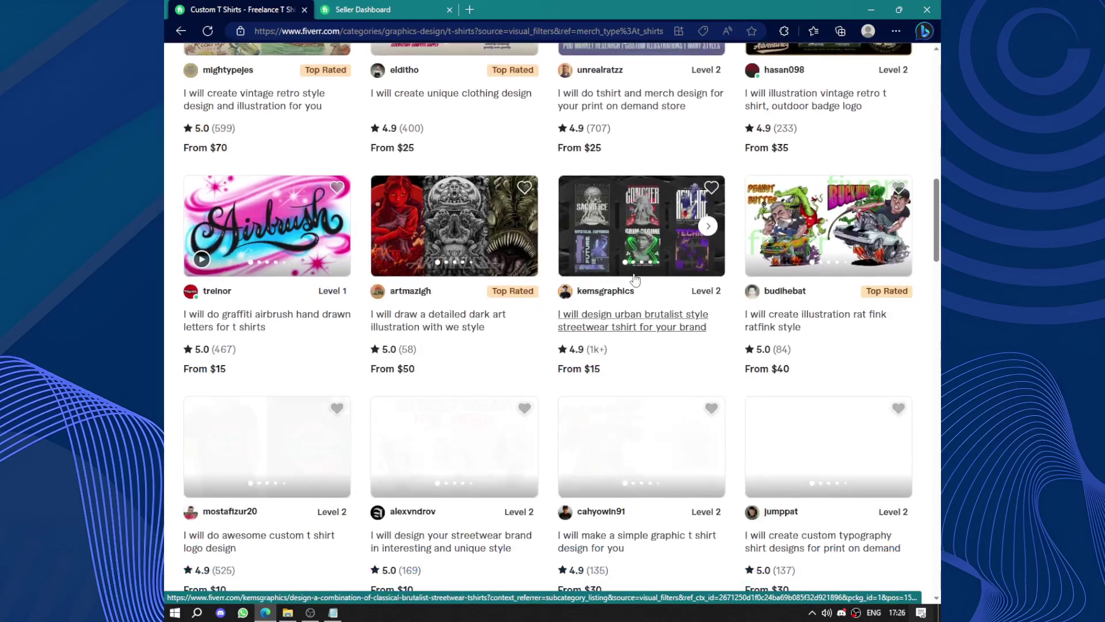
left_click(521, 226)
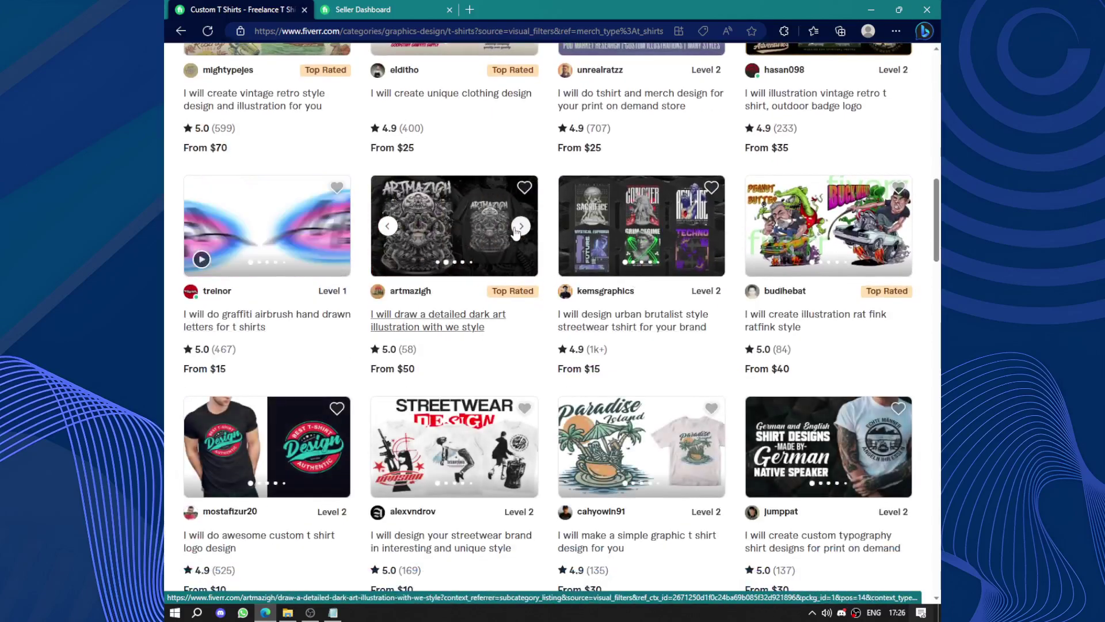
left_click(512, 228)
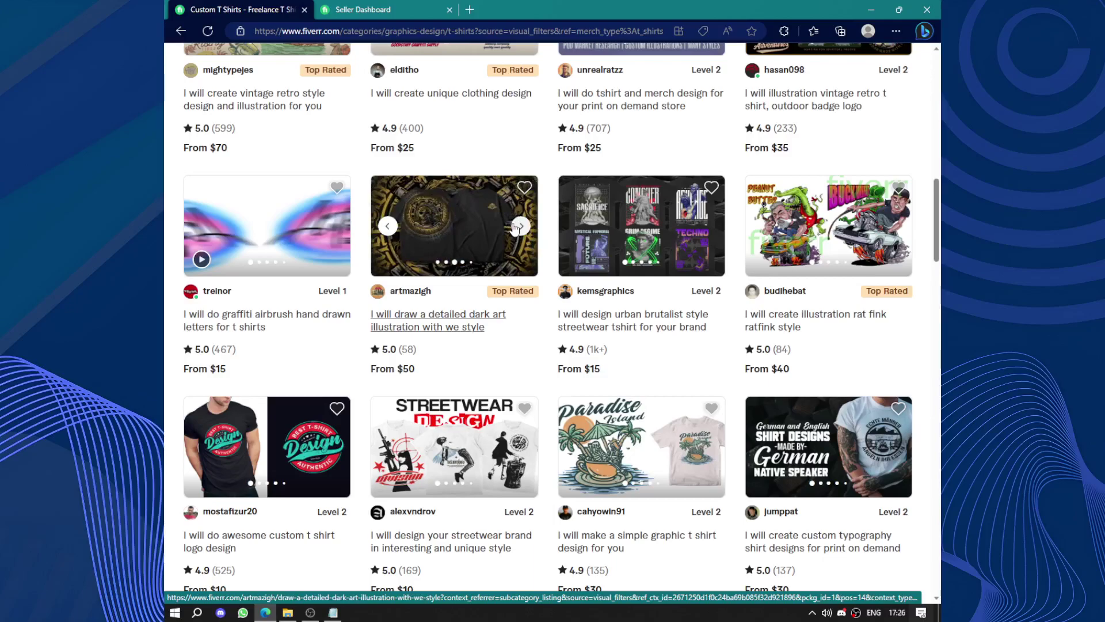
left_click(512, 229)
left_click(383, 222)
left_click(522, 227)
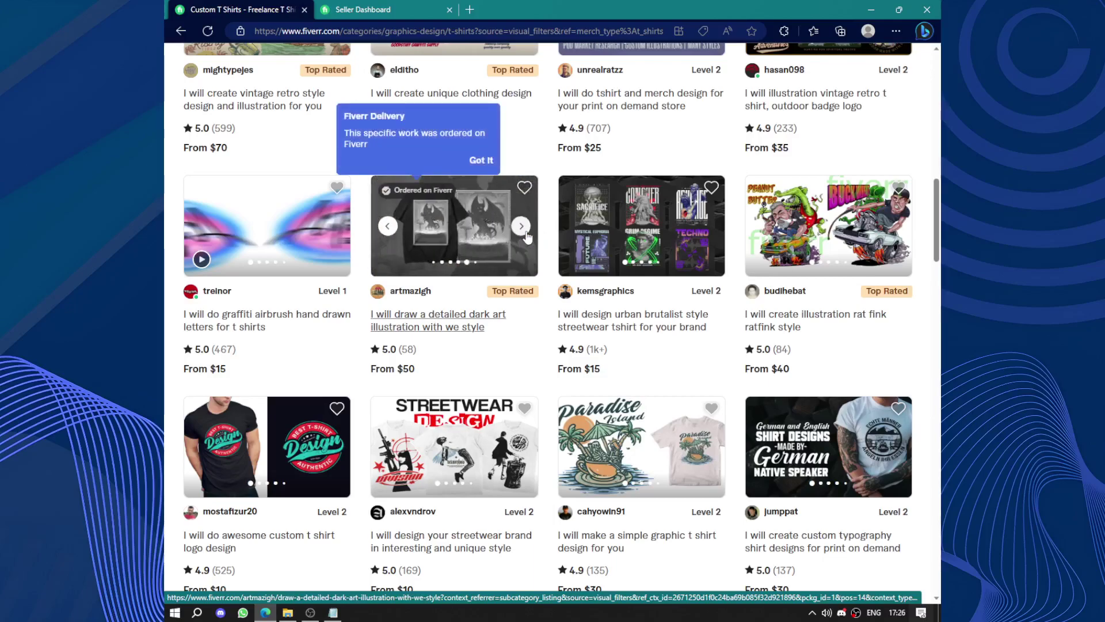
- Open the gig offering color separation for t-shirt screen printing in 1 day
scroll(527, 236, "down", 8)
scroll(528, 236, "down", 8)
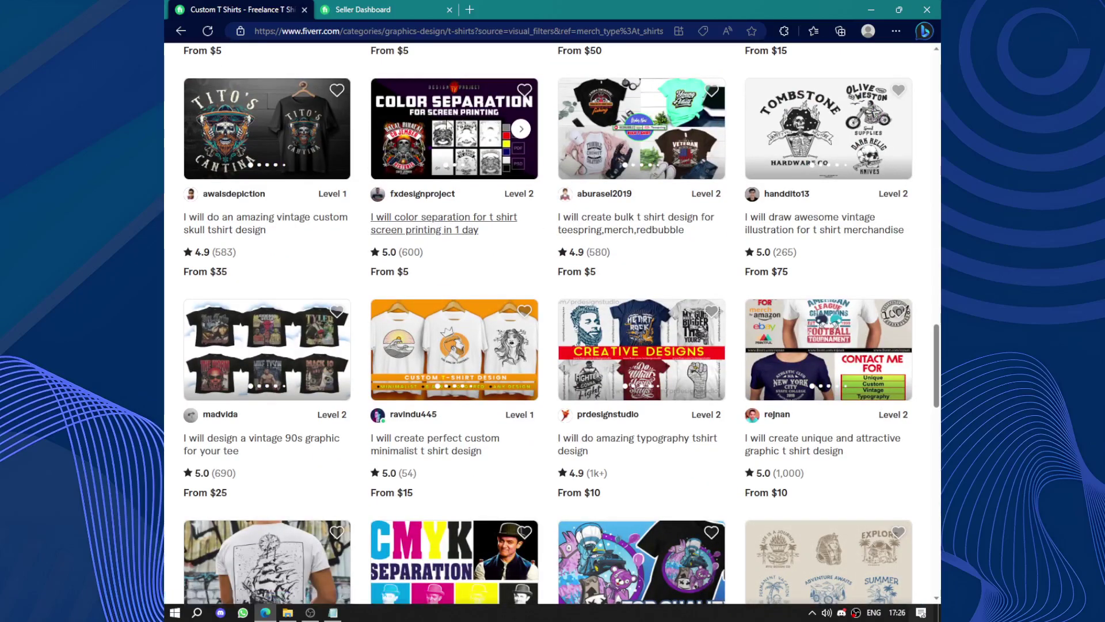
left_click(446, 122)
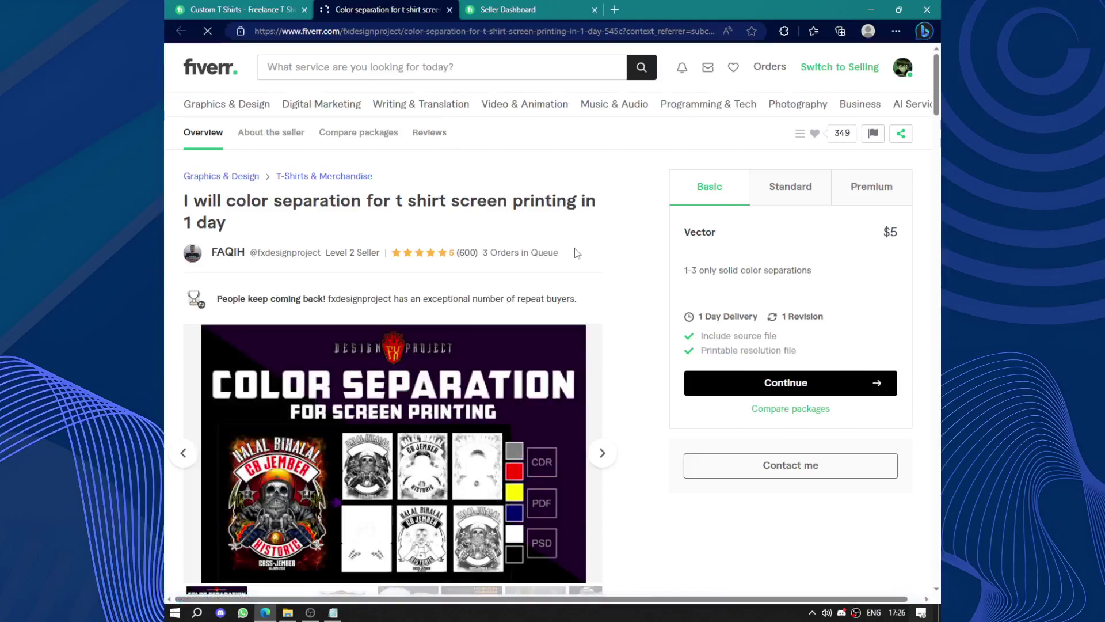
- Compare the gig's Basic, Standard and Premium package offers, ending on the Basic package
left_click(755, 199)
left_click(747, 202)
left_click(773, 202)
left_click(846, 199)
left_click(728, 196)
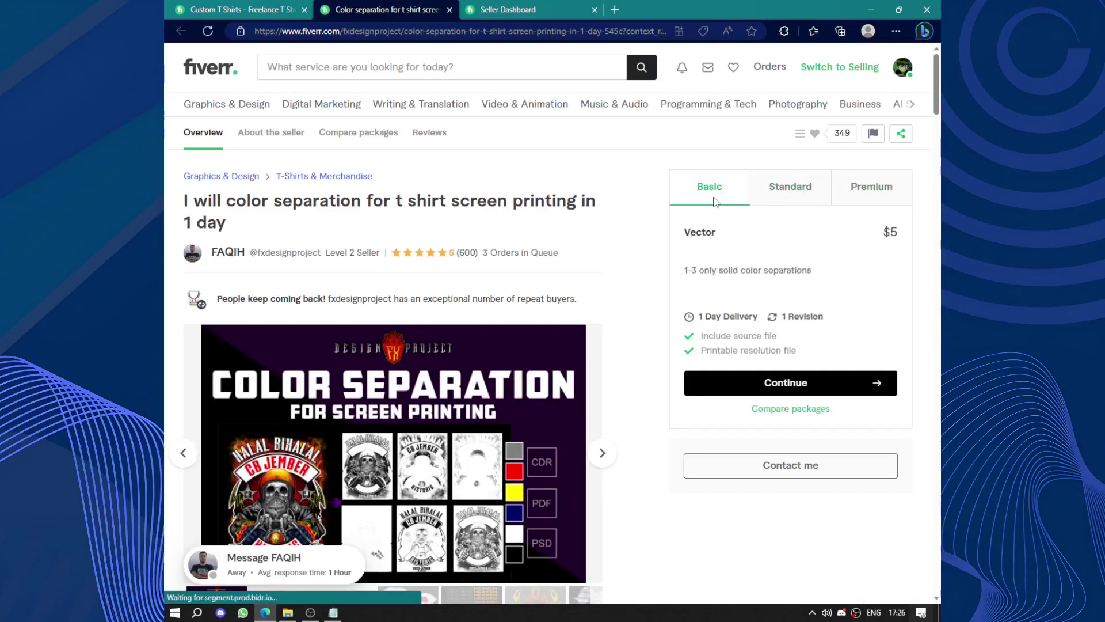
left_click(794, 191)
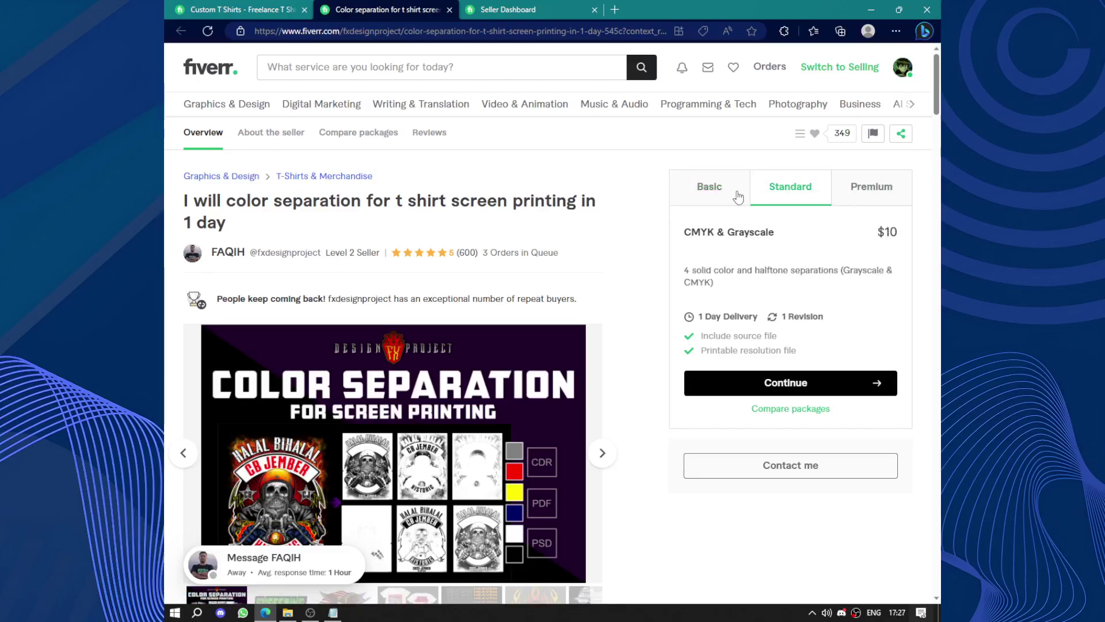
left_click(738, 197)
left_click(858, 186)
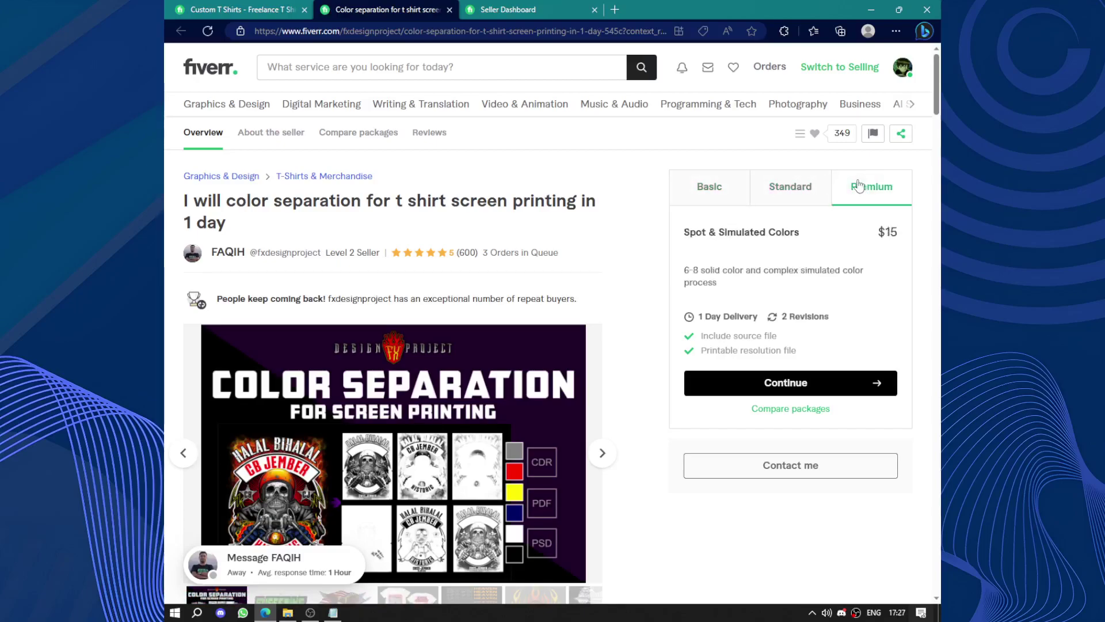
left_click(715, 196)
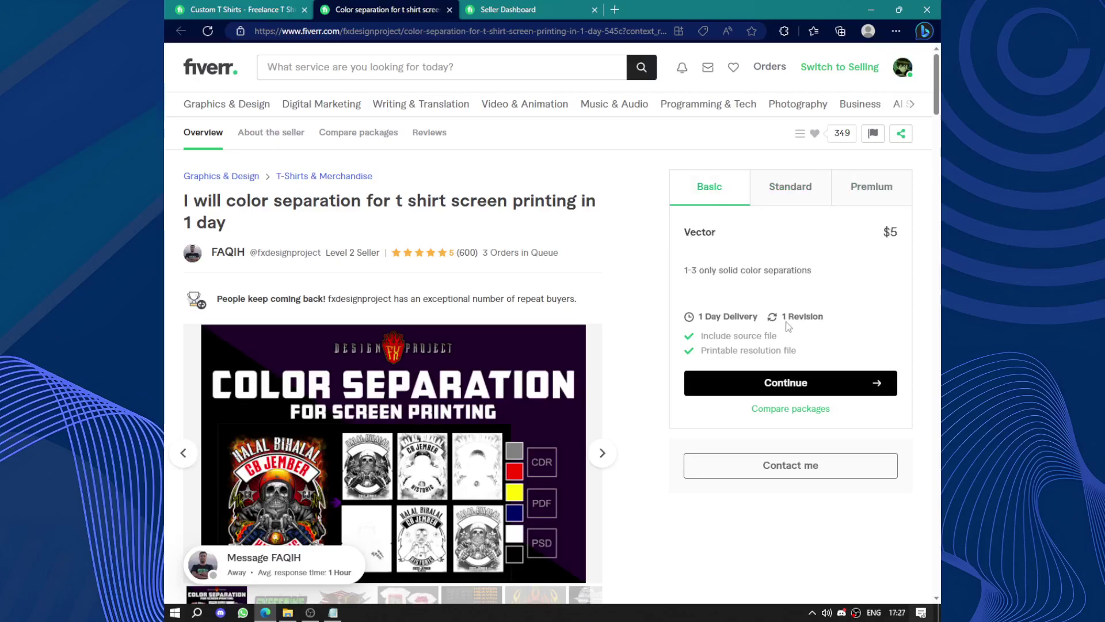
- Examine the gig's description, seller profile, package comparison and buyer reviews
scroll(777, 326, "down", 10)
scroll(571, 276, "up", 5)
scroll(571, 276, "down", 7)
scroll(201, 181, "up", 3)
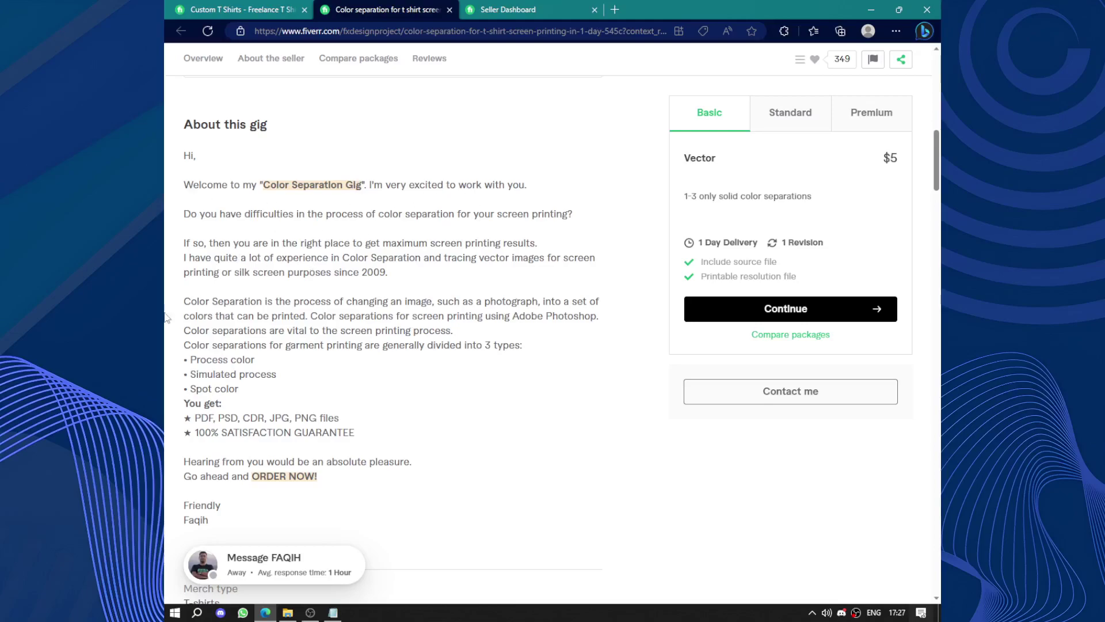
scroll(478, 409, "down", 9)
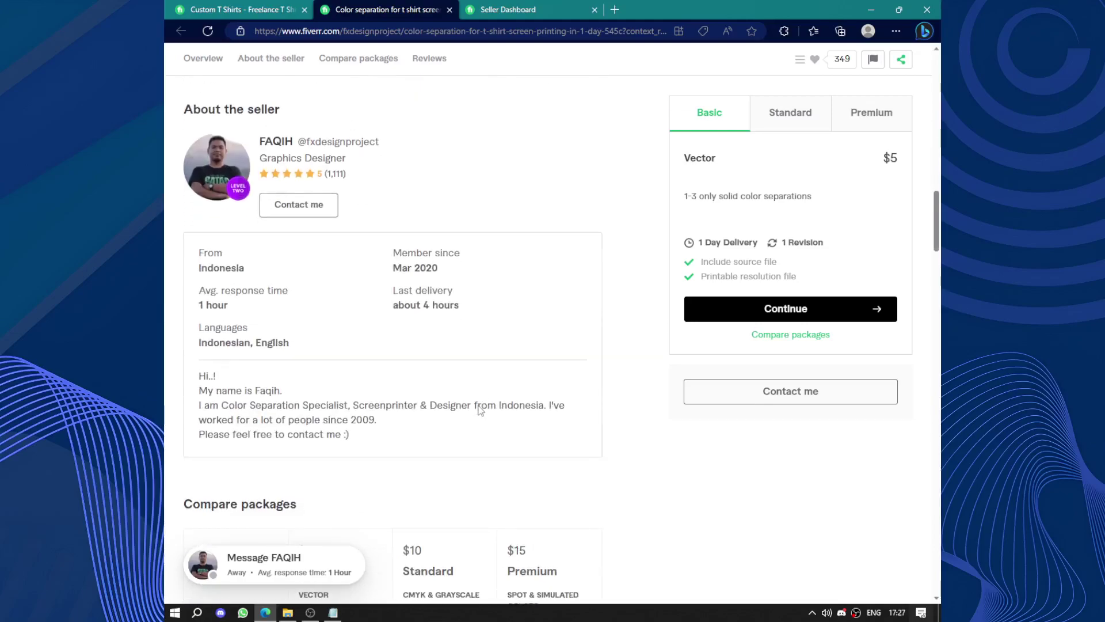
scroll(524, 217, "down", 7)
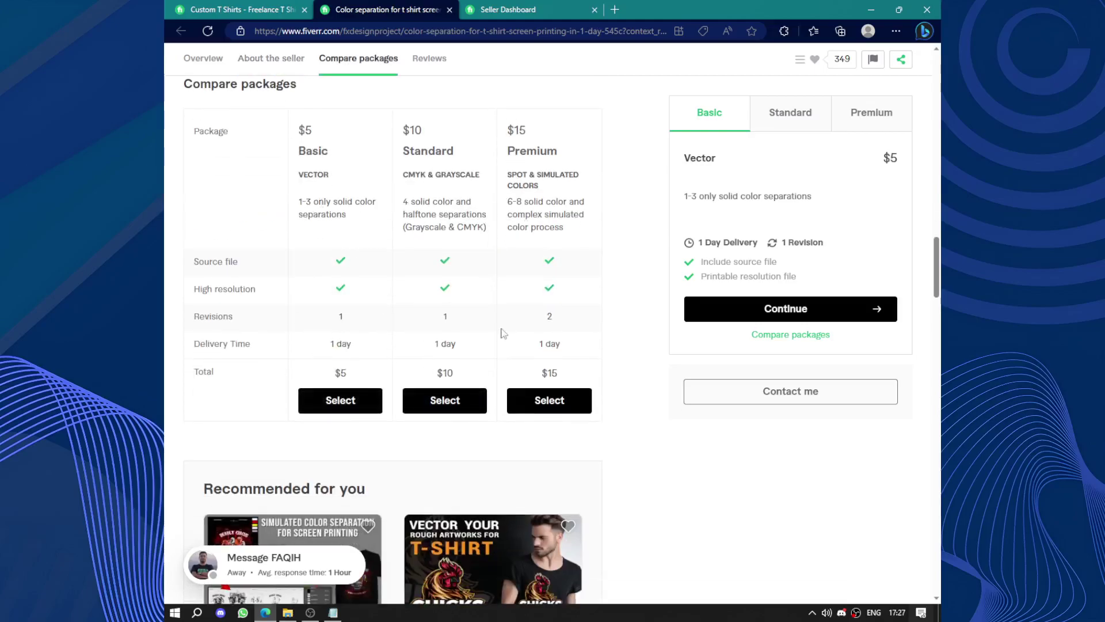
scroll(491, 167, "down", 20)
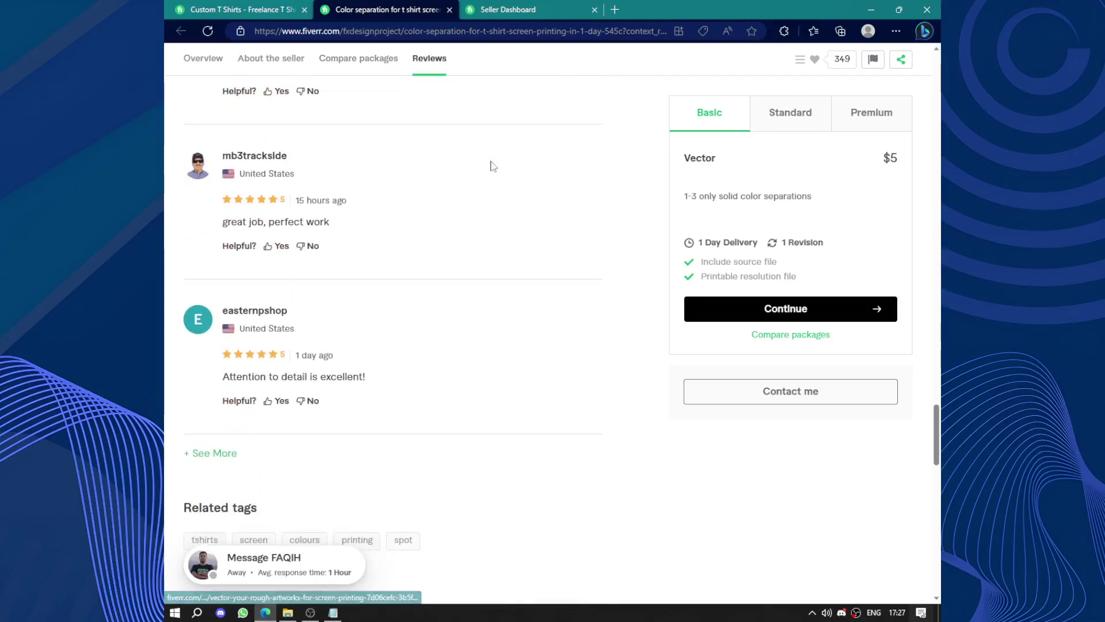
scroll(491, 166, "up", 20)
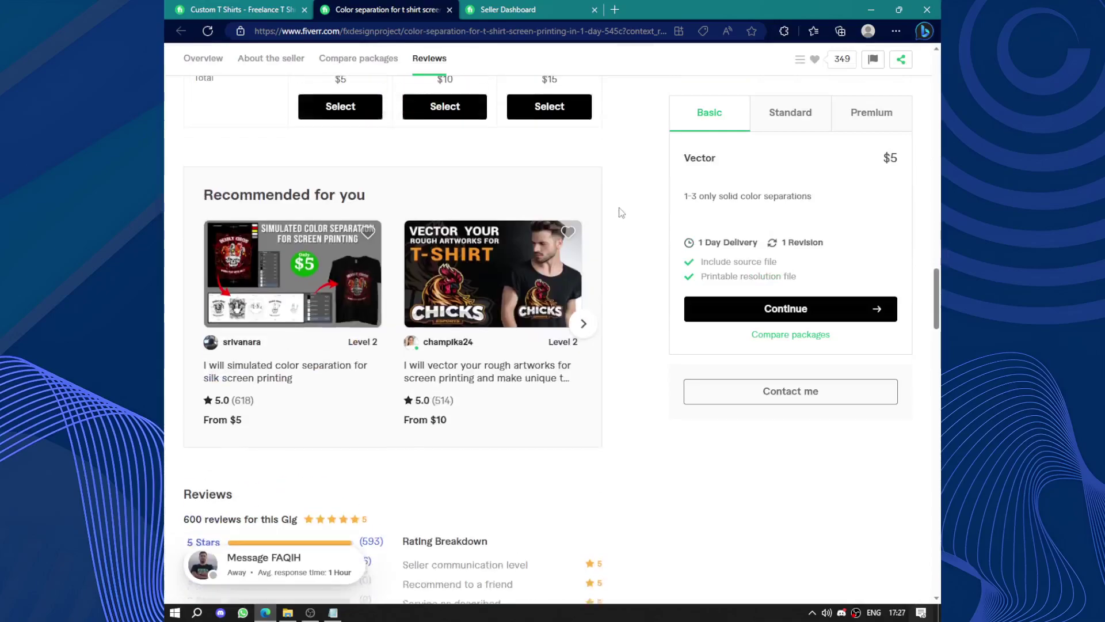
scroll(681, 254, "up", 10)
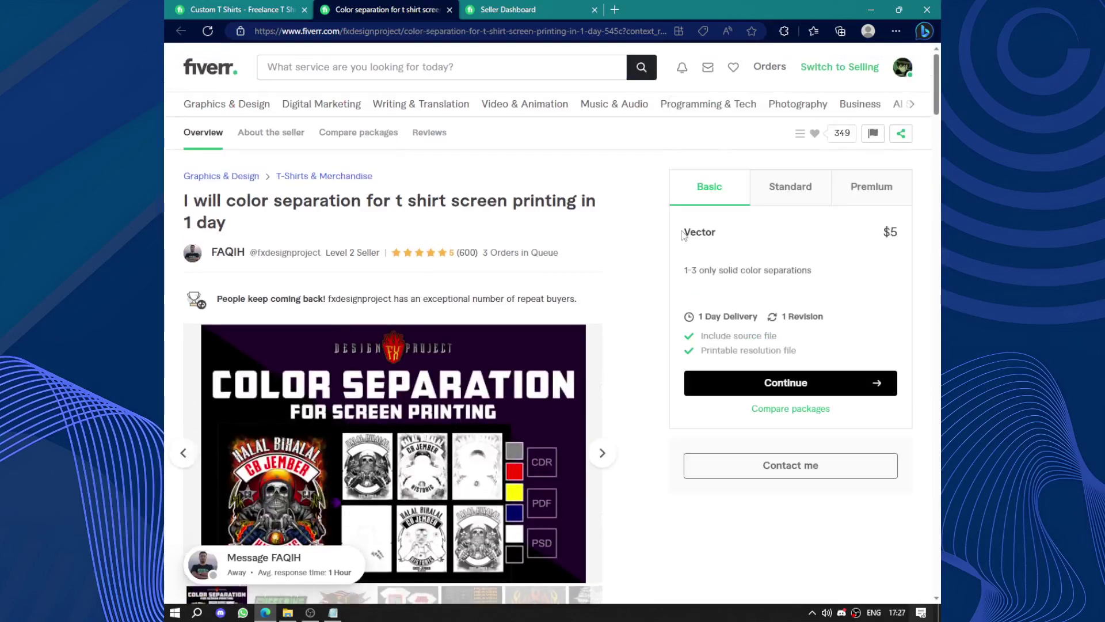
- Continue with a single order of the Basic package to checkout and view the payment options
left_click(774, 384)
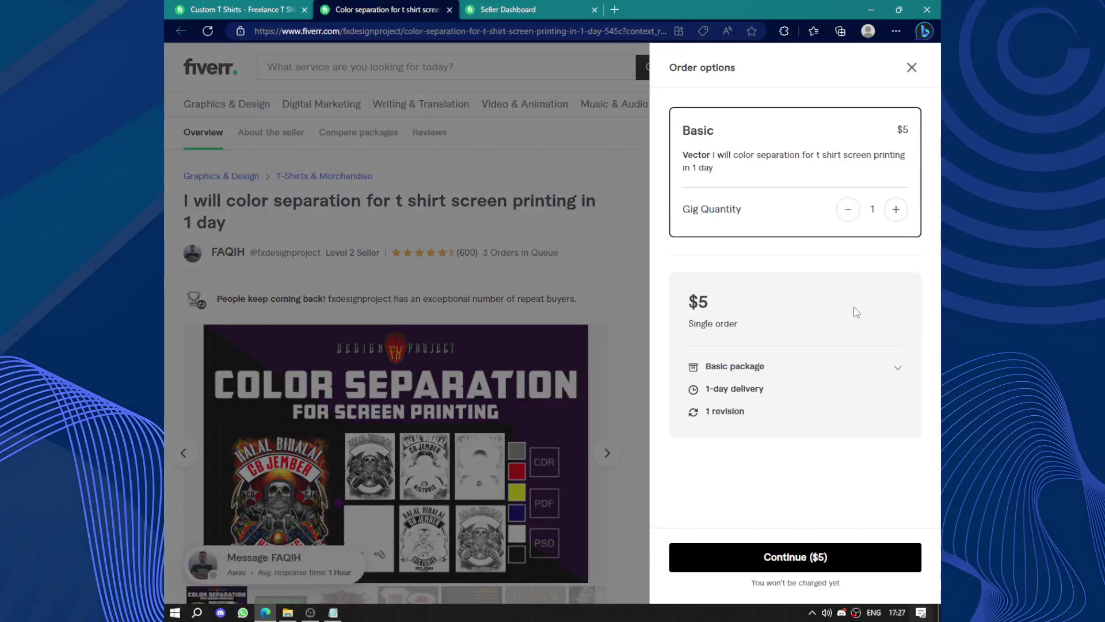
left_click(806, 557)
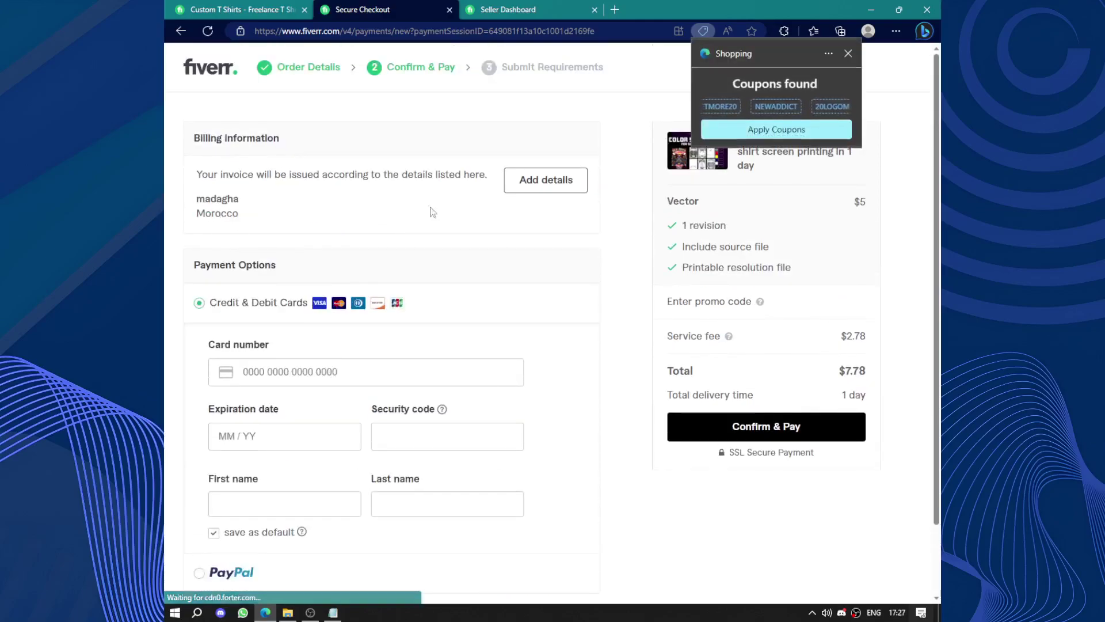
scroll(540, 186, "down", 2)
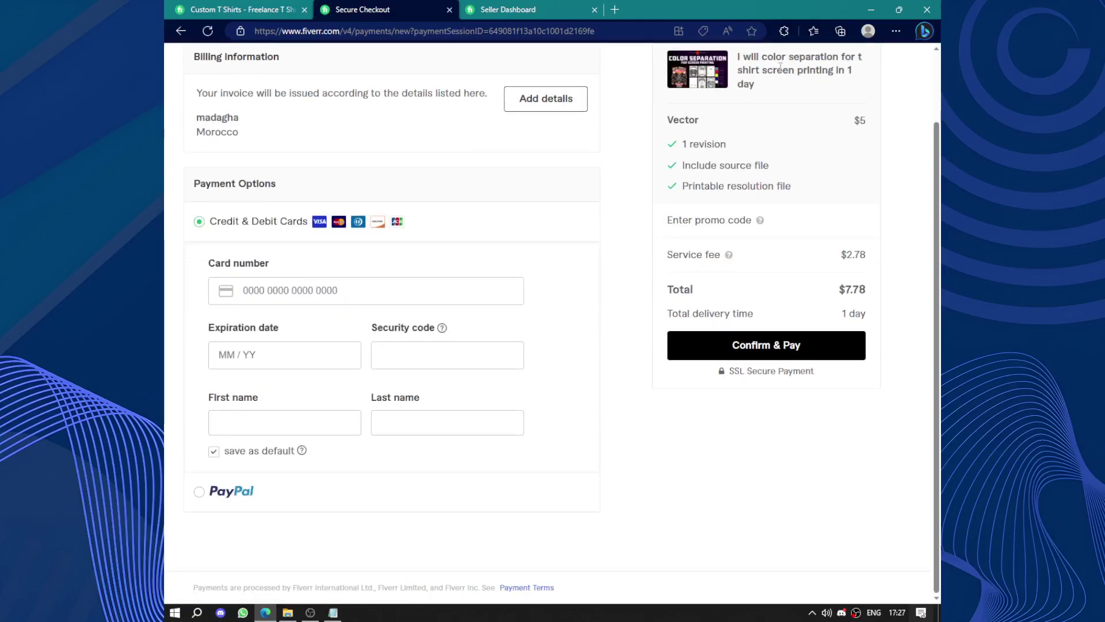
- Review the full list of browser-suggested Fiverr coupons and close it without applying any
left_click(708, 32)
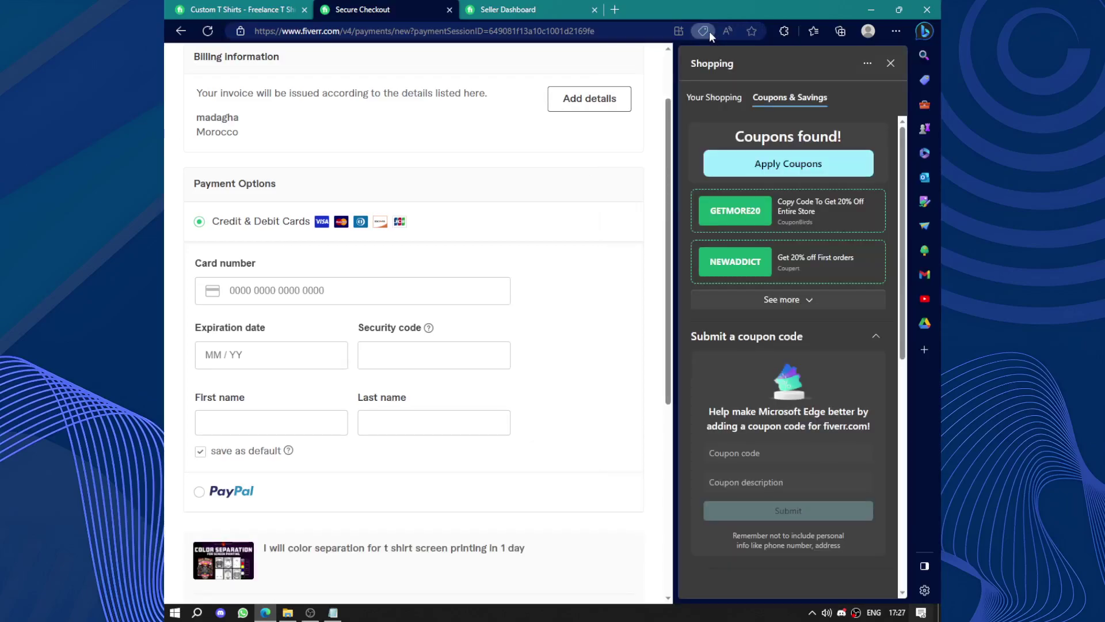
left_click(798, 299)
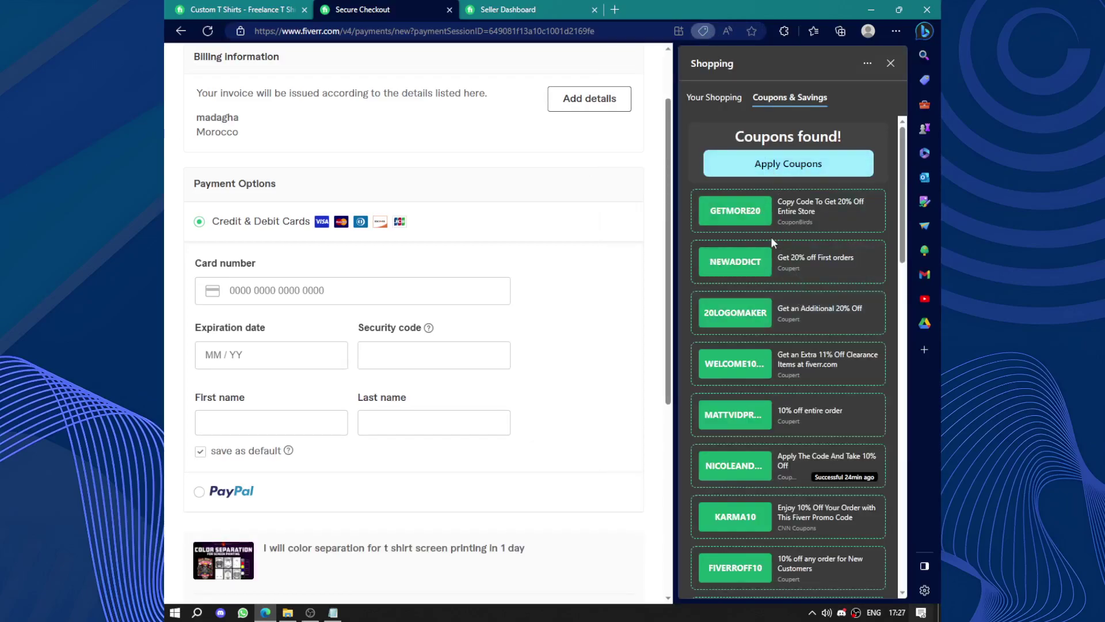
scroll(771, 236, "down", 10)
scroll(772, 237, "up", 6)
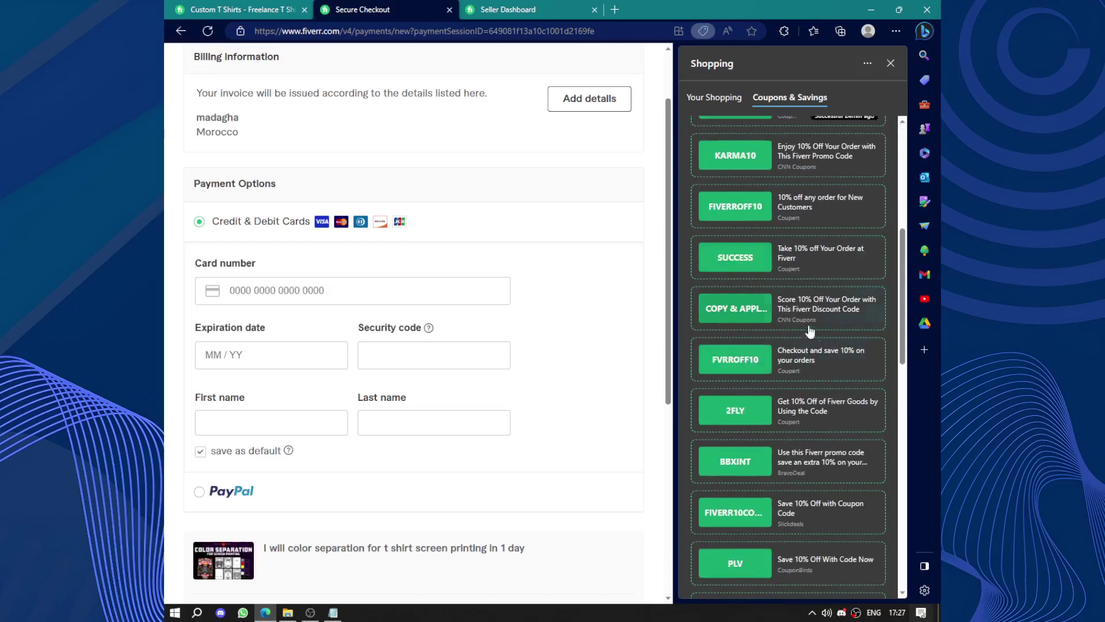
scroll(806, 208, "up", 6)
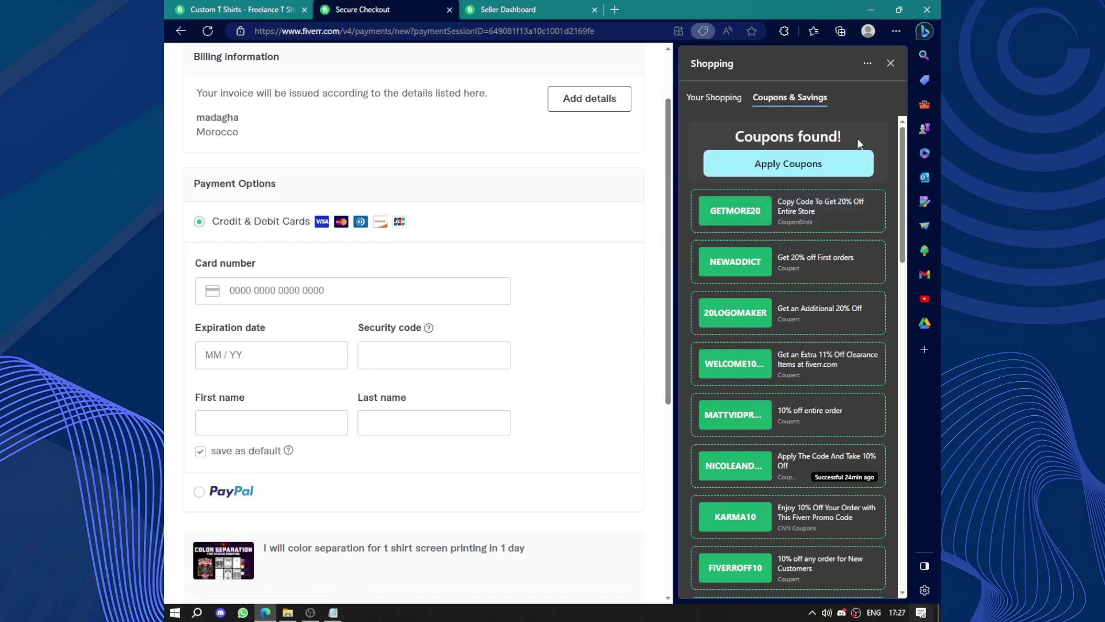
left_click(890, 64)
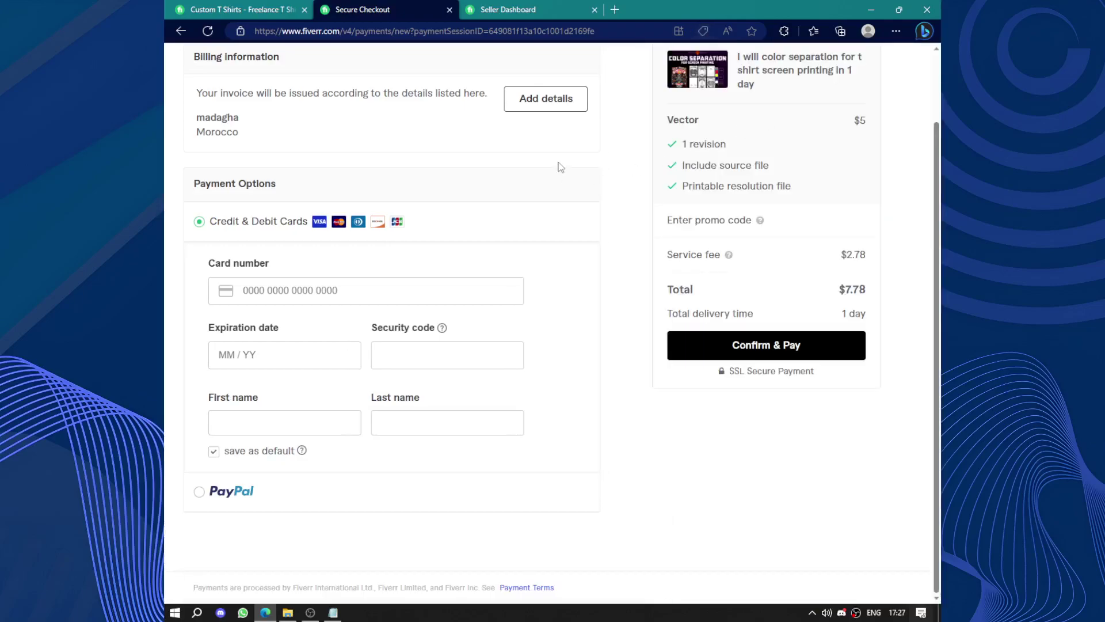
- Browse the T-Shirts & Merchandise listings for available design gigs and return to the start of the results
left_click(217, 8)
scroll(464, 247, "down", 10)
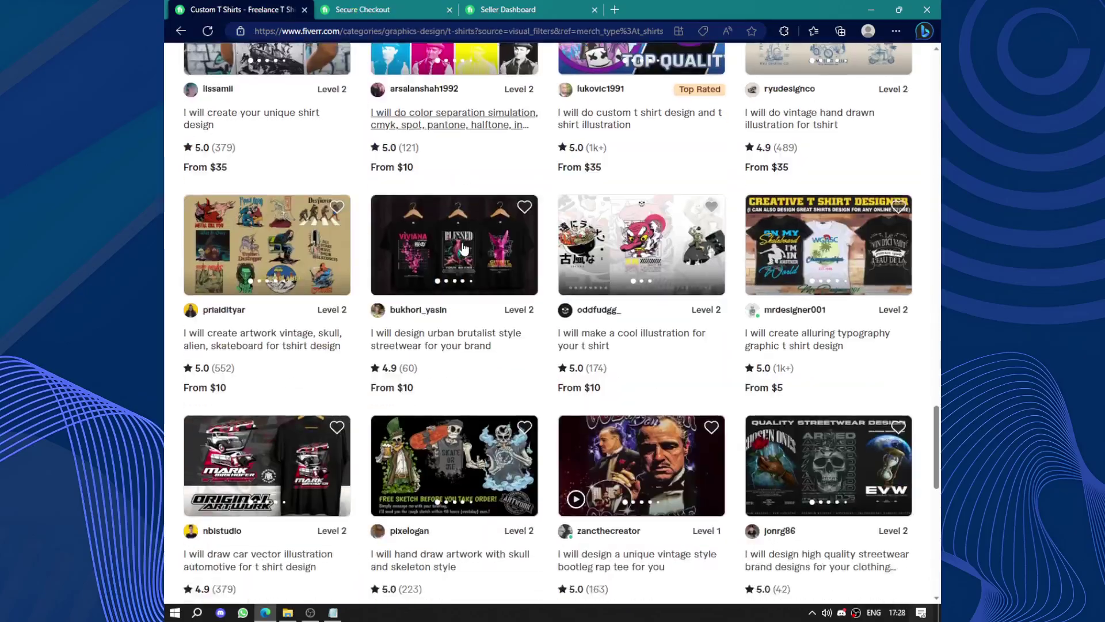
scroll(464, 247, "down", 10)
scroll(464, 247, "up", 20)
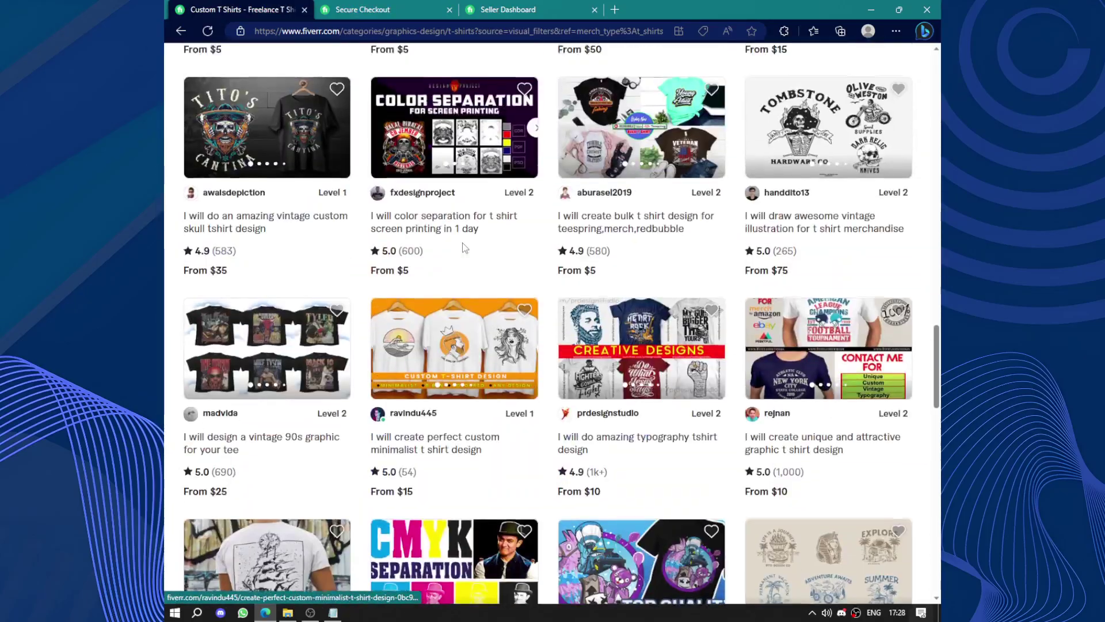
scroll(464, 248, "up", 15)
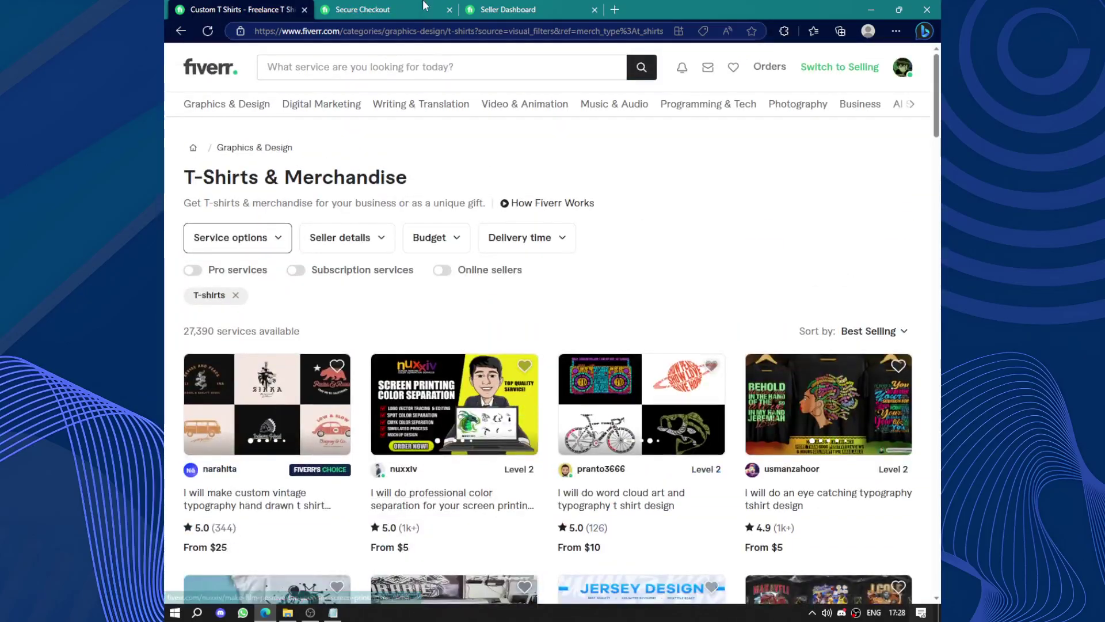
- From the seller dashboard, open the seller profile, check its active gigs and drafts, and start creating a new gig
left_click(514, 8)
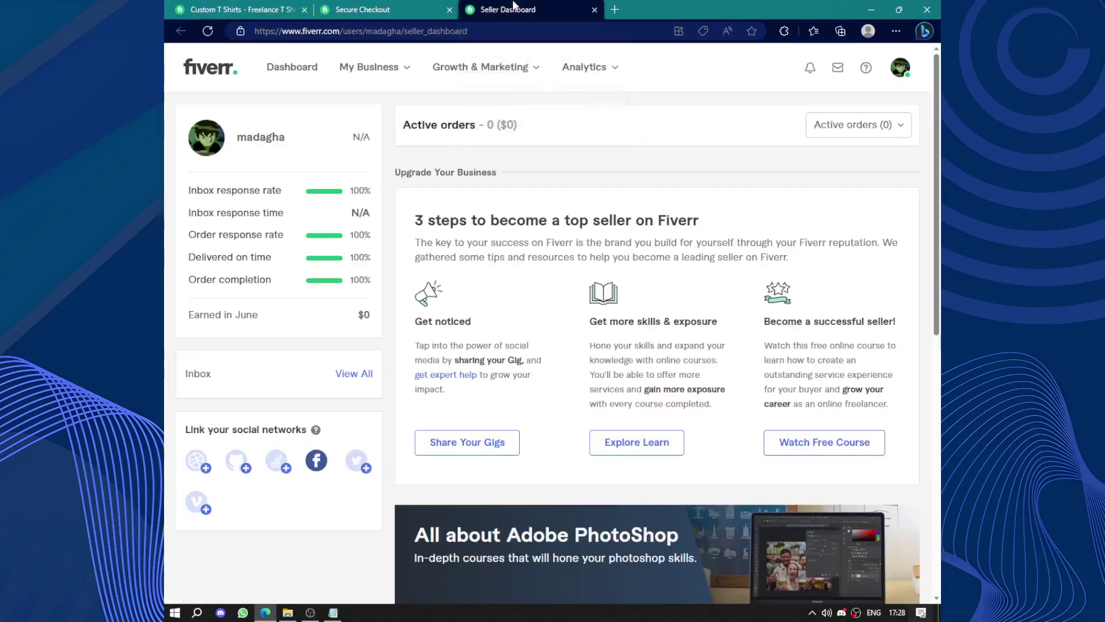
left_click(208, 69)
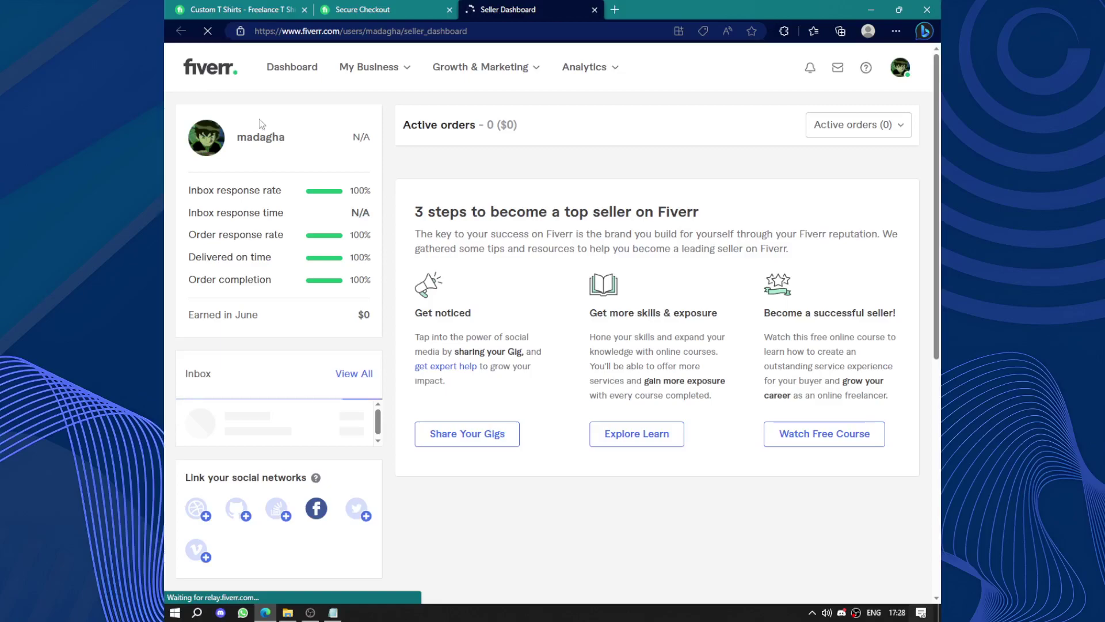
left_click(265, 138)
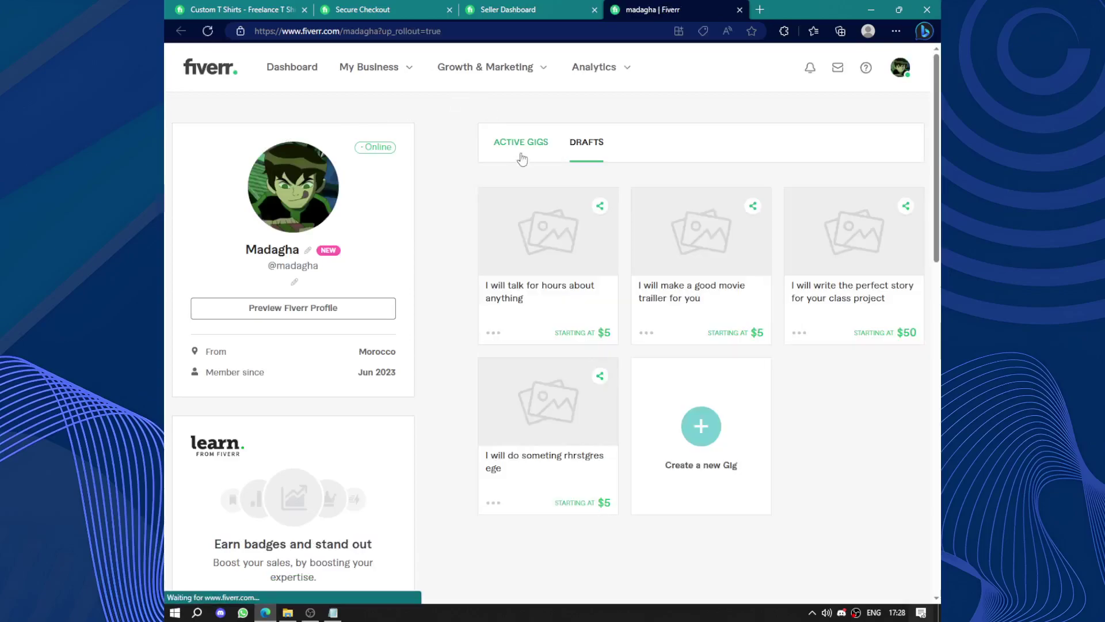
left_click(525, 156)
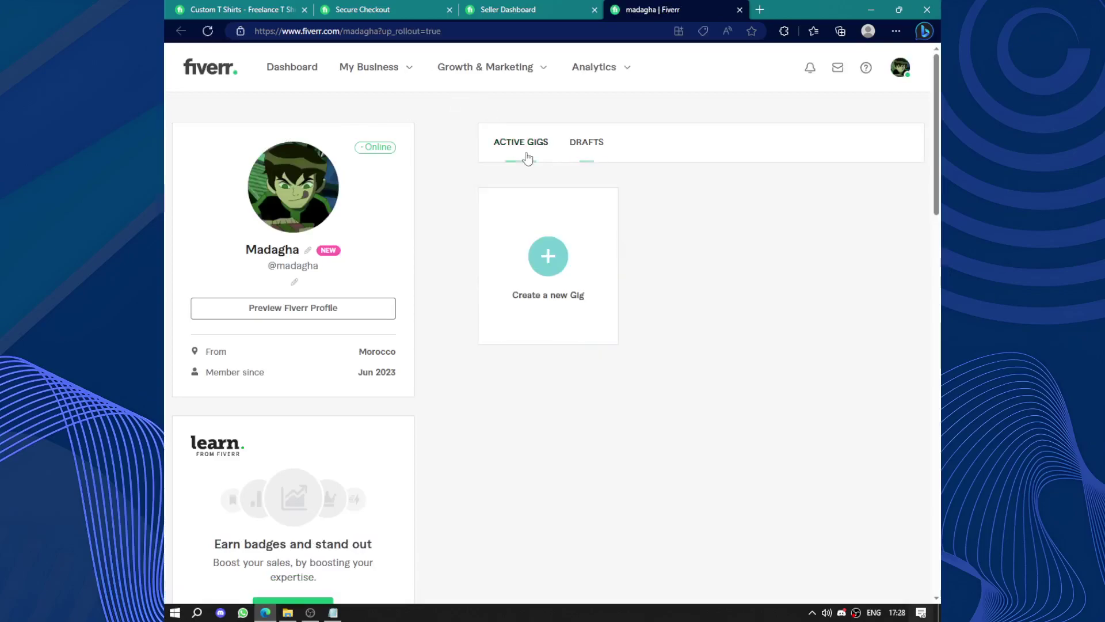
left_click(579, 152)
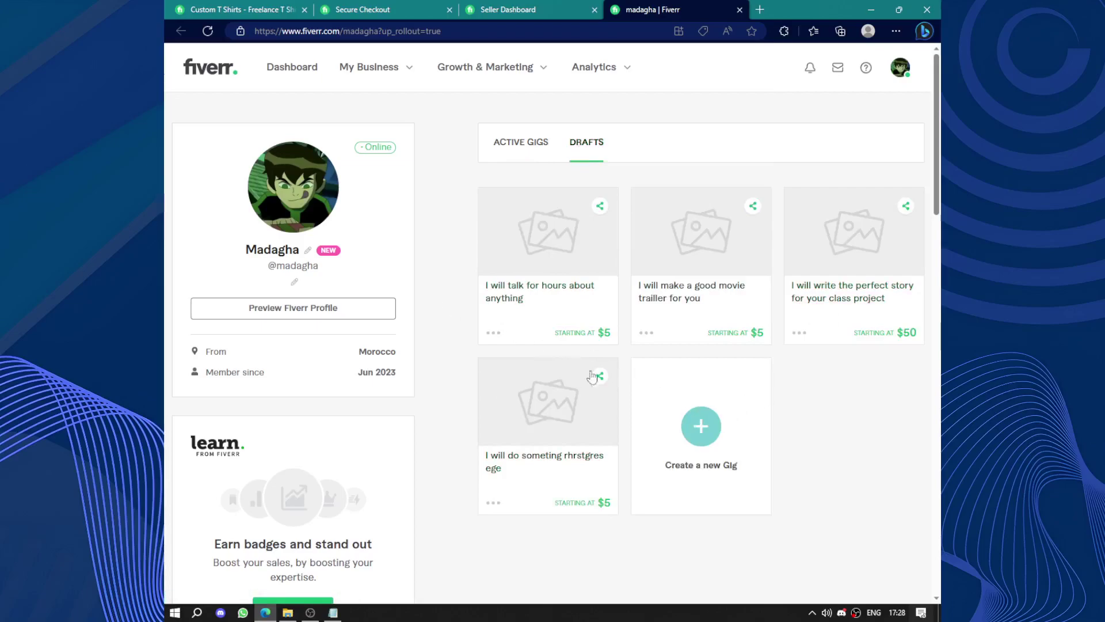
left_click(711, 431)
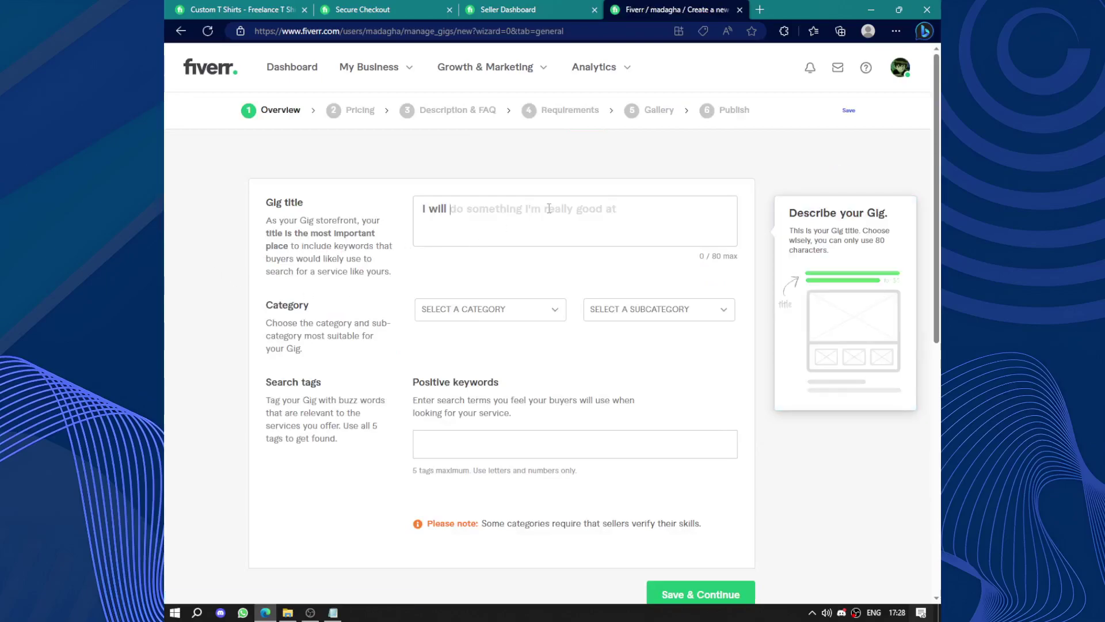
- Look through other sellers' t-shirt gigs in the custom t-shirt listings as examples of titles and designs
left_click(219, 9)
scroll(488, 188, "down", 2)
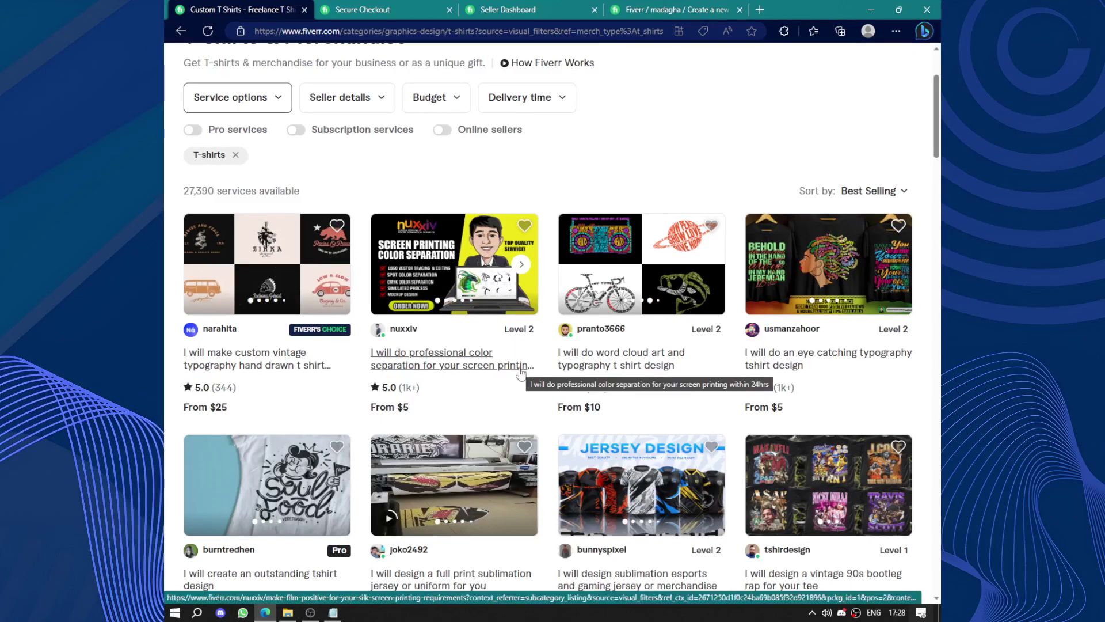
scroll(521, 373, "down", 6)
scroll(576, 415, "up", 4)
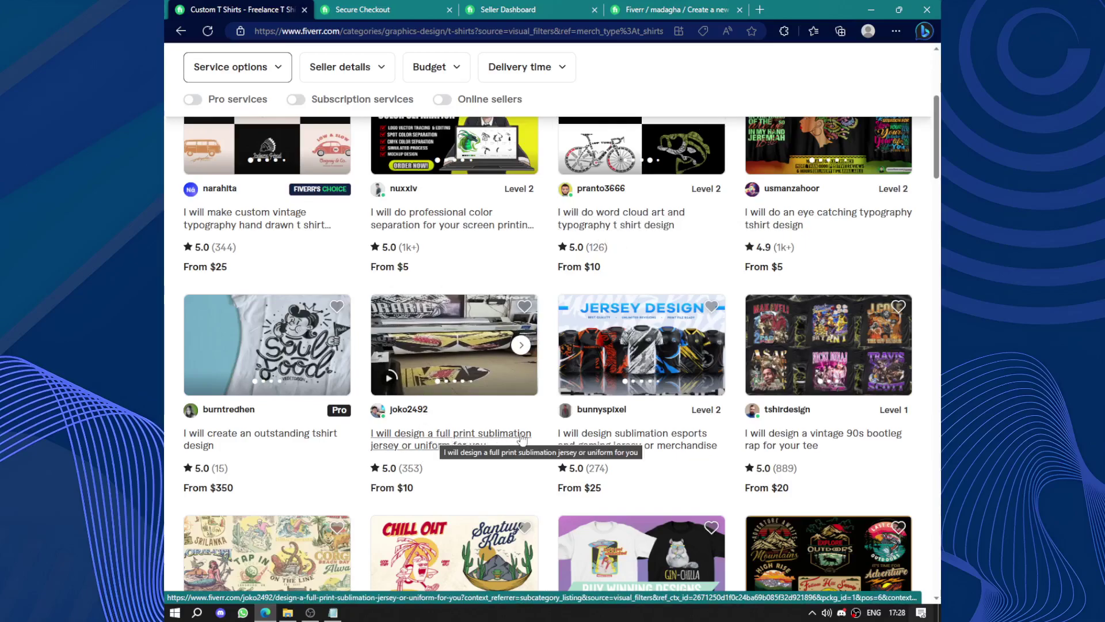
scroll(431, 440, "down", 7)
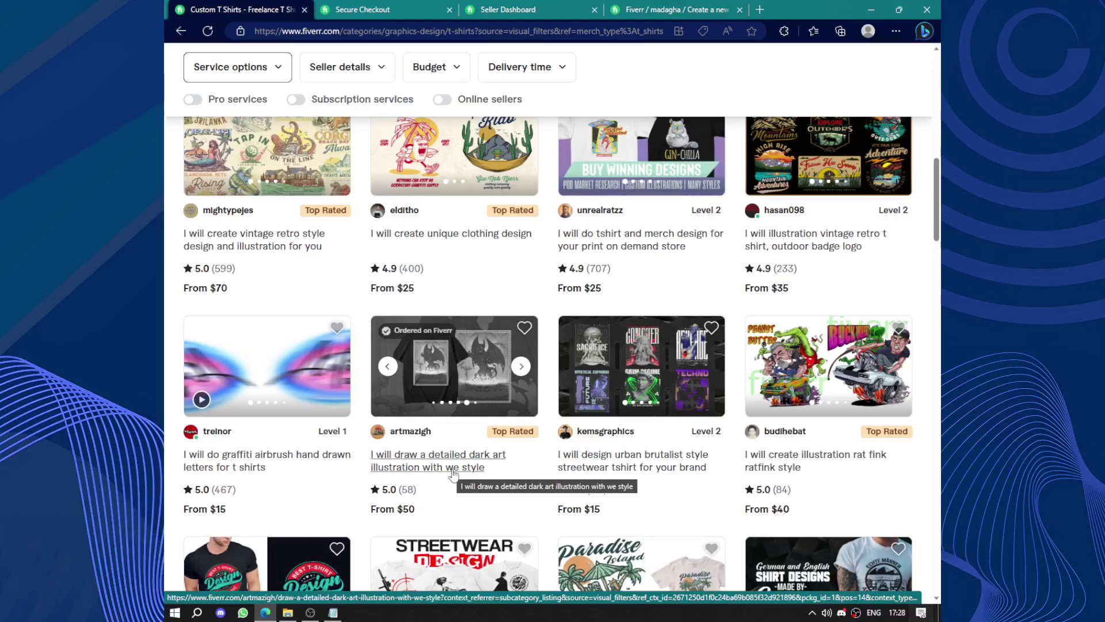
- Return to the new gig form and title the gig "I will put the design you want on a t-shirt"
left_click(633, 10)
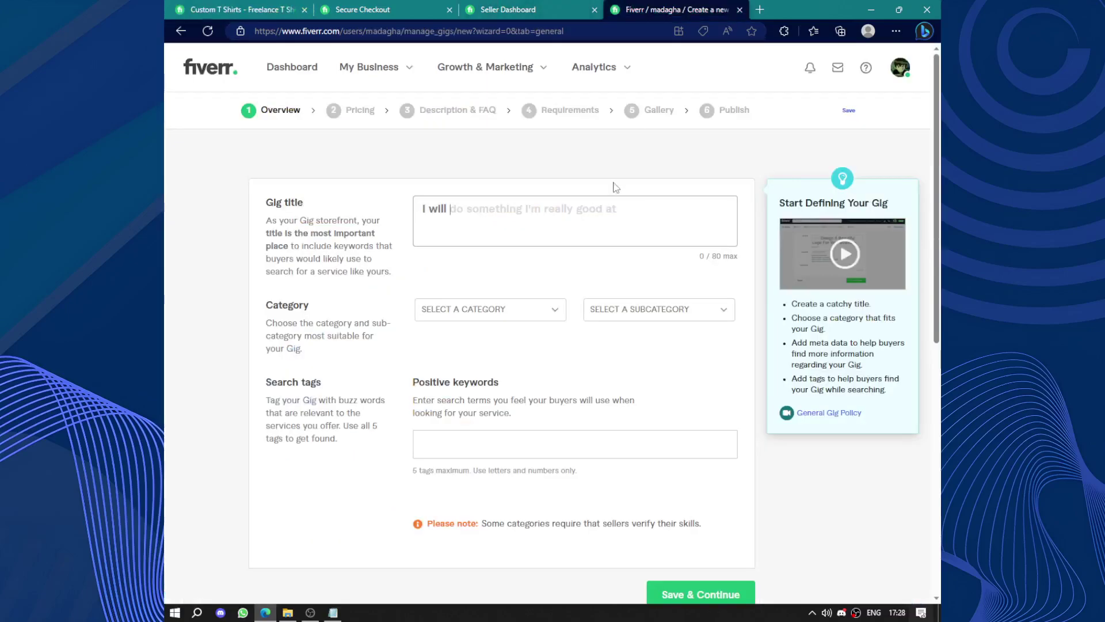
left_click(593, 209)
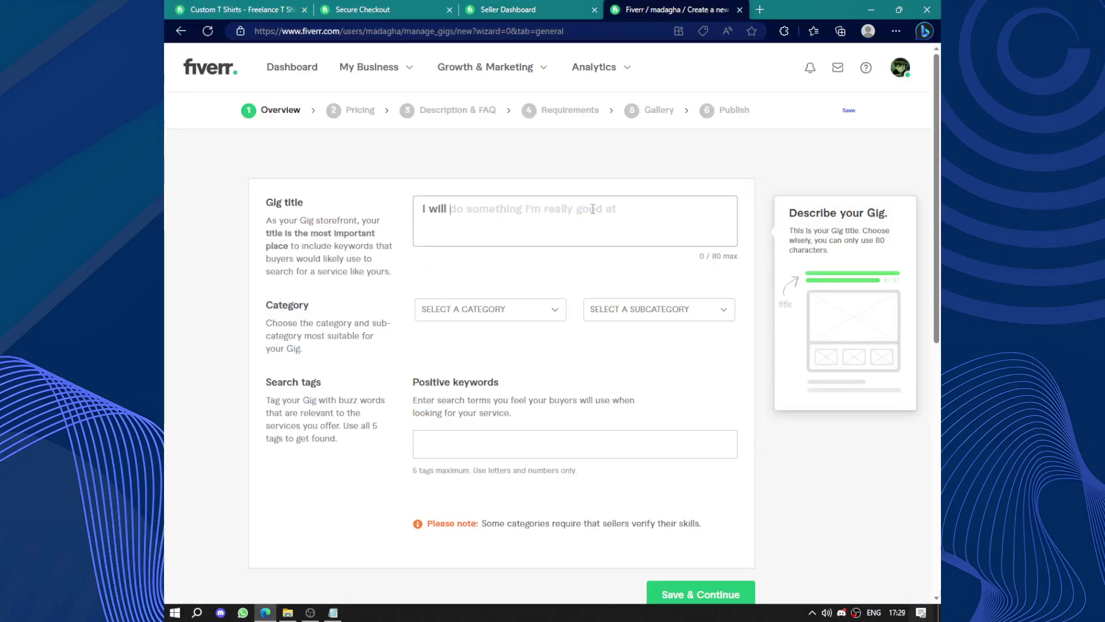
type("put the")
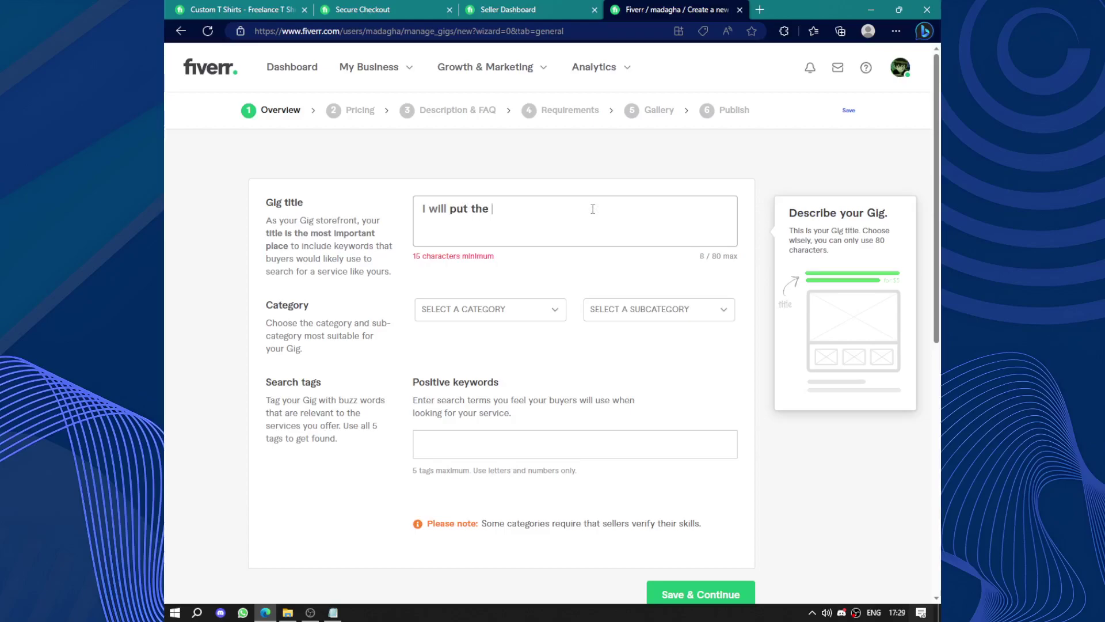
type(" design you")
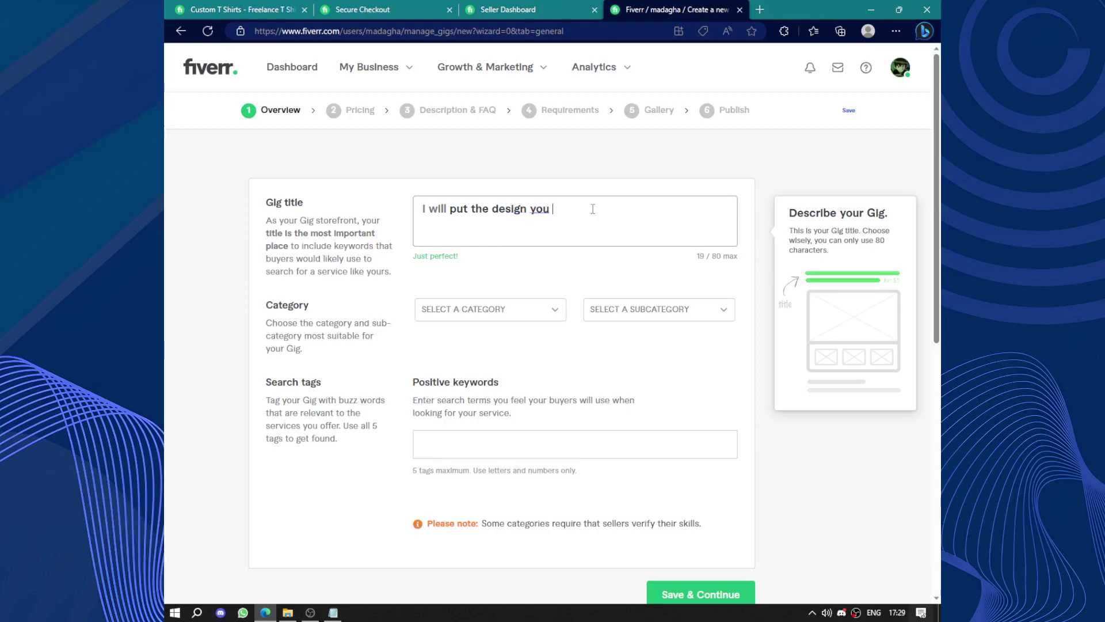
type(" want on a")
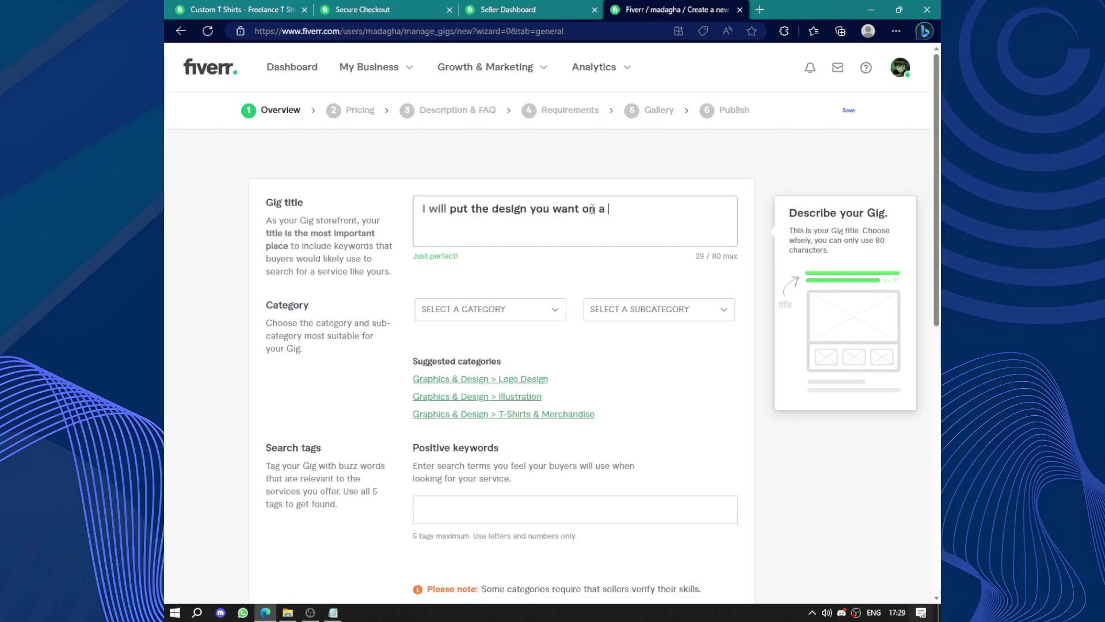
type(" t-shirt")
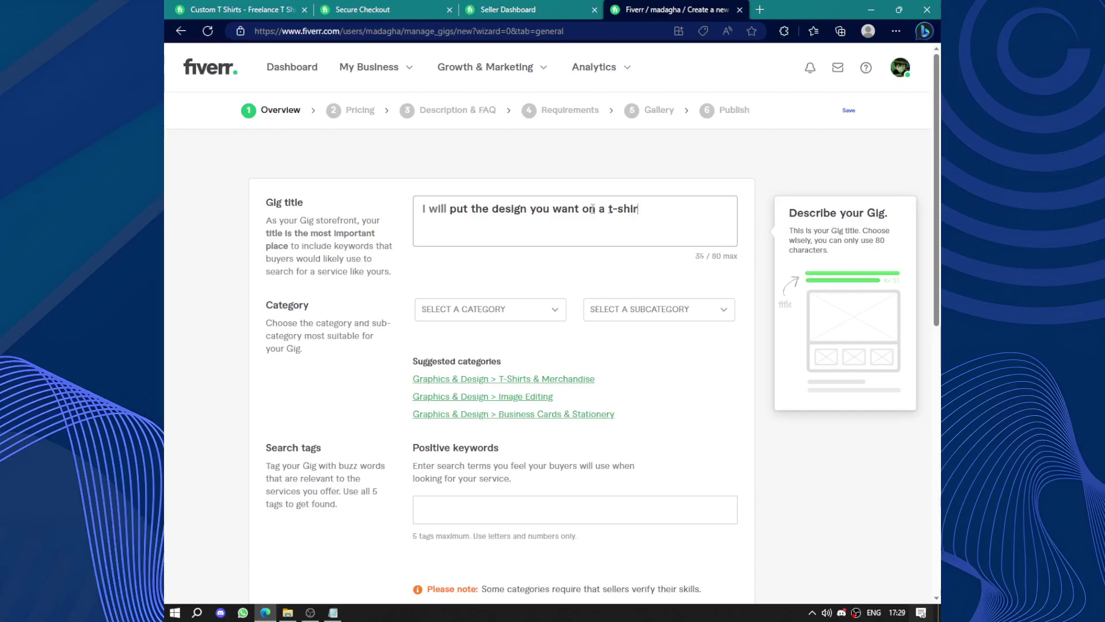
- Set the gig's category to Graphics & Design and its subcategory to T-Shirts & Merchandise
left_click(515, 305)
left_click(486, 347)
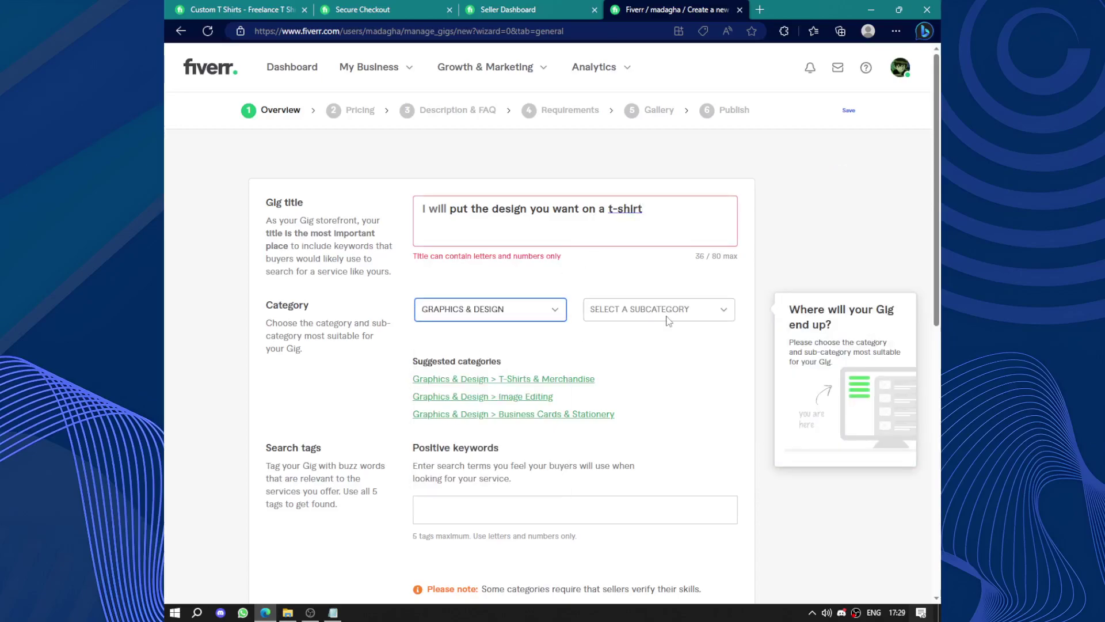
left_click(686, 311)
scroll(652, 406, "down", 8)
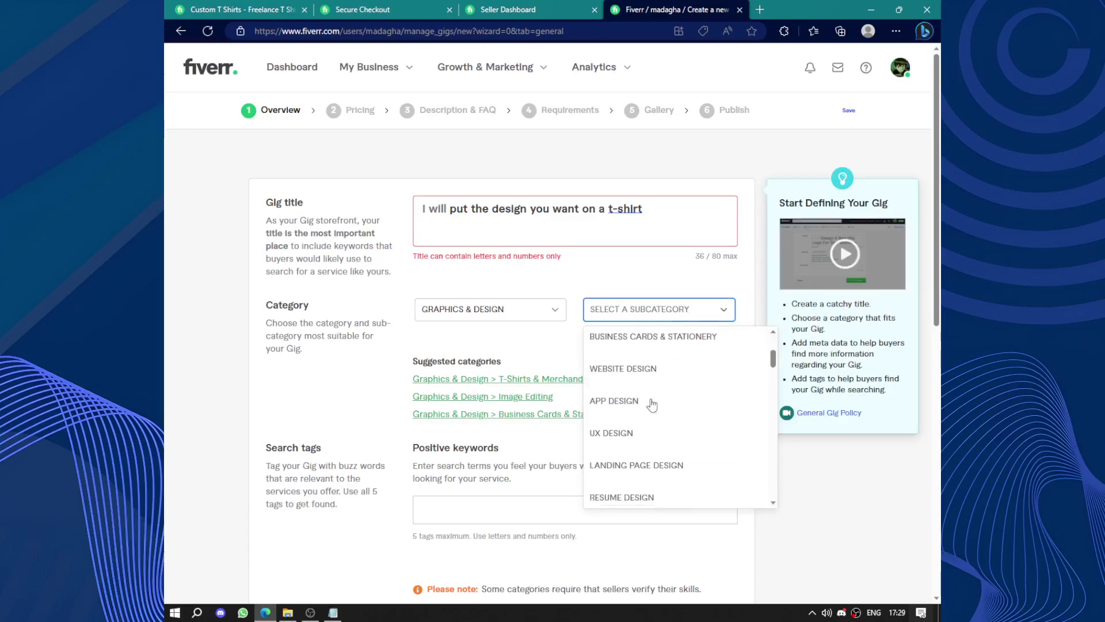
scroll(652, 406, "down", 10)
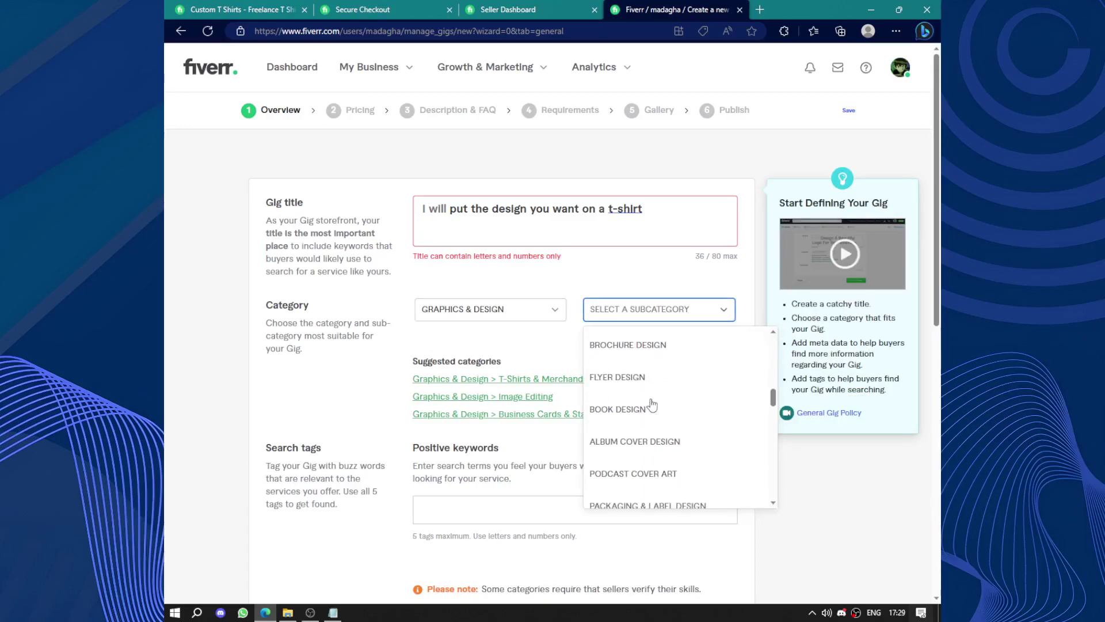
scroll(652, 406, "down", 3)
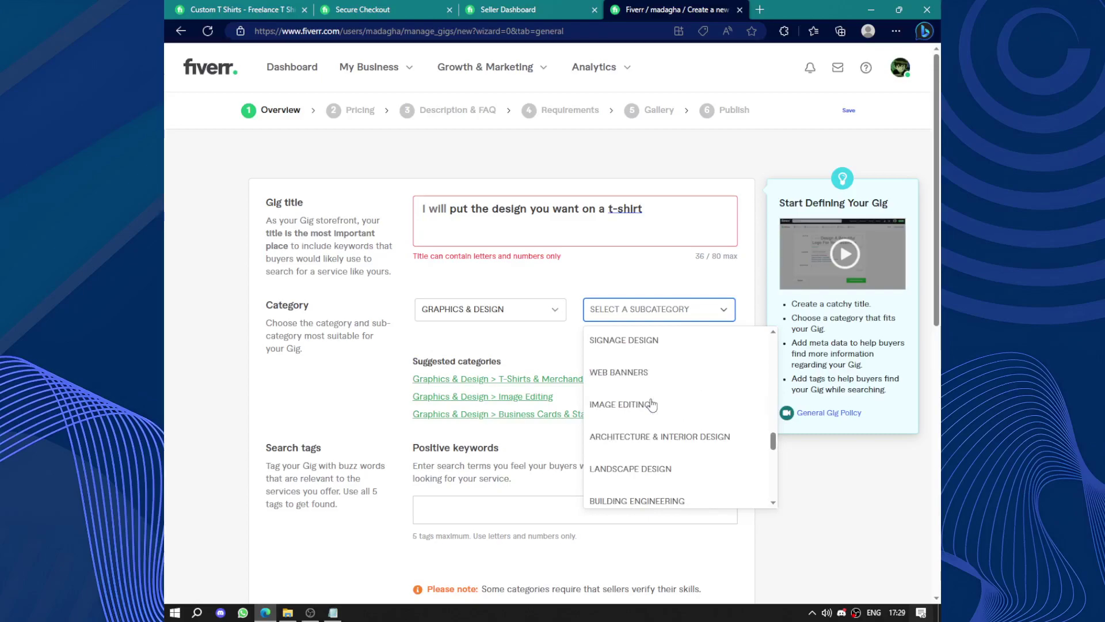
scroll(652, 406, "up", 3)
scroll(652, 405, "down", 4)
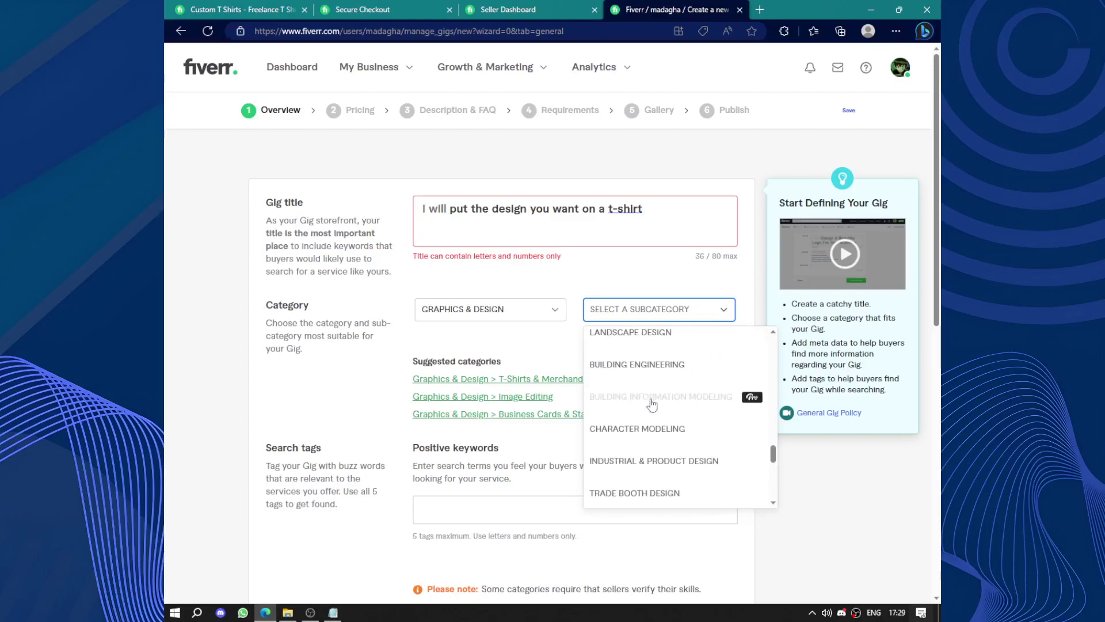
left_click(656, 395)
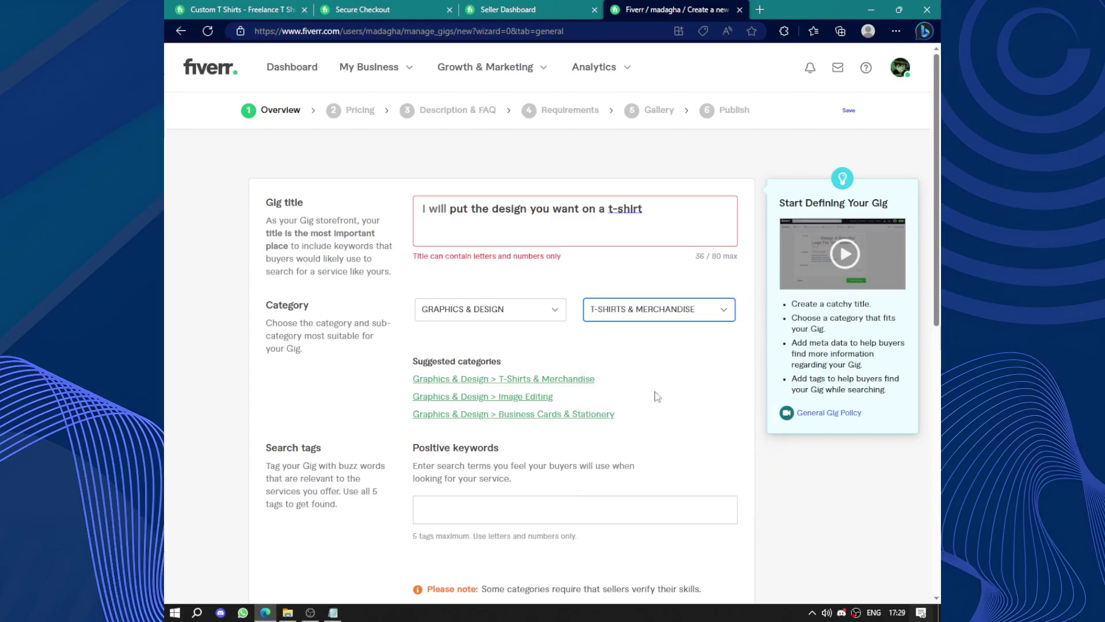
- Set the gig's merchandise type to T-shirts and submit the overview with the search tags tshirt and design
scroll(656, 390, "down", 5)
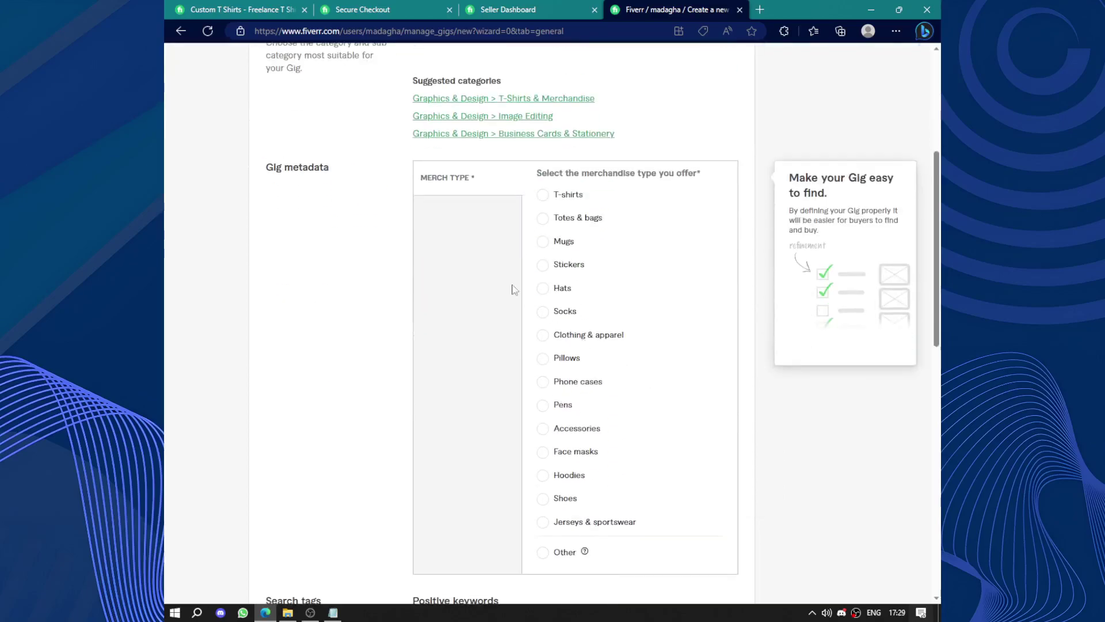
left_click(541, 194)
scroll(550, 199, "down", 8)
scroll(550, 202, "up", 2)
left_click(509, 235)
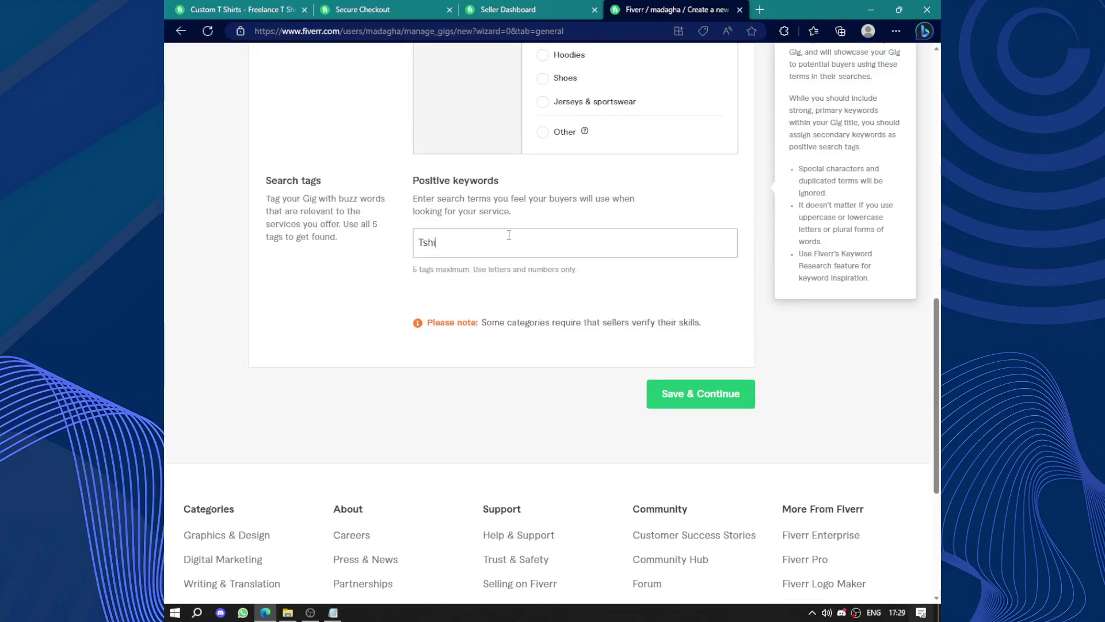
type("Tshirt")
key("Return")
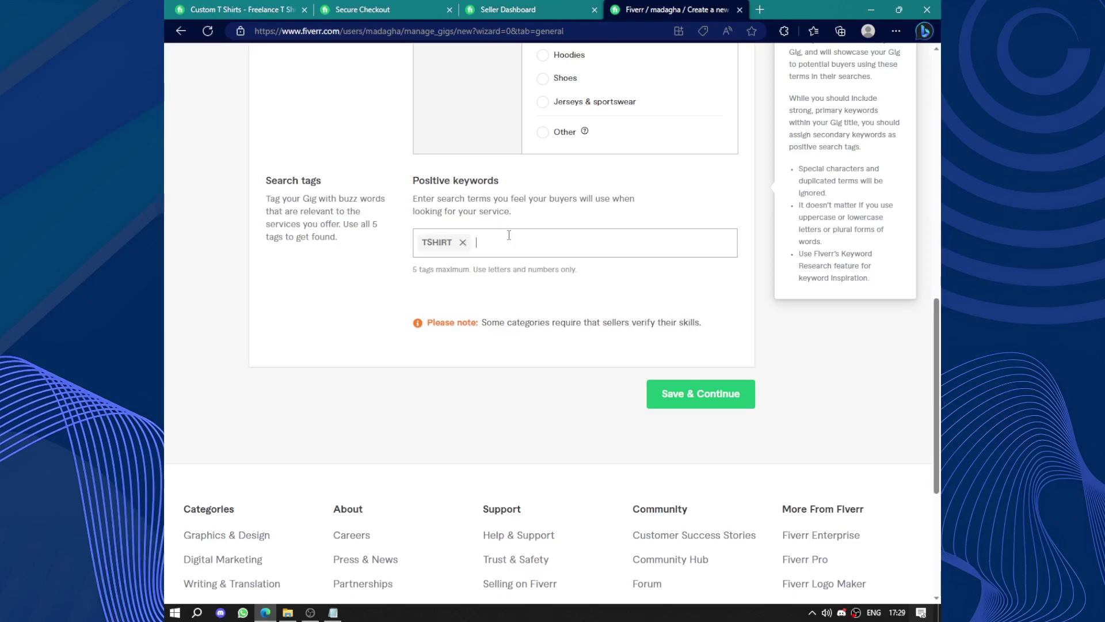
type("design")
key("Return")
left_click(685, 396)
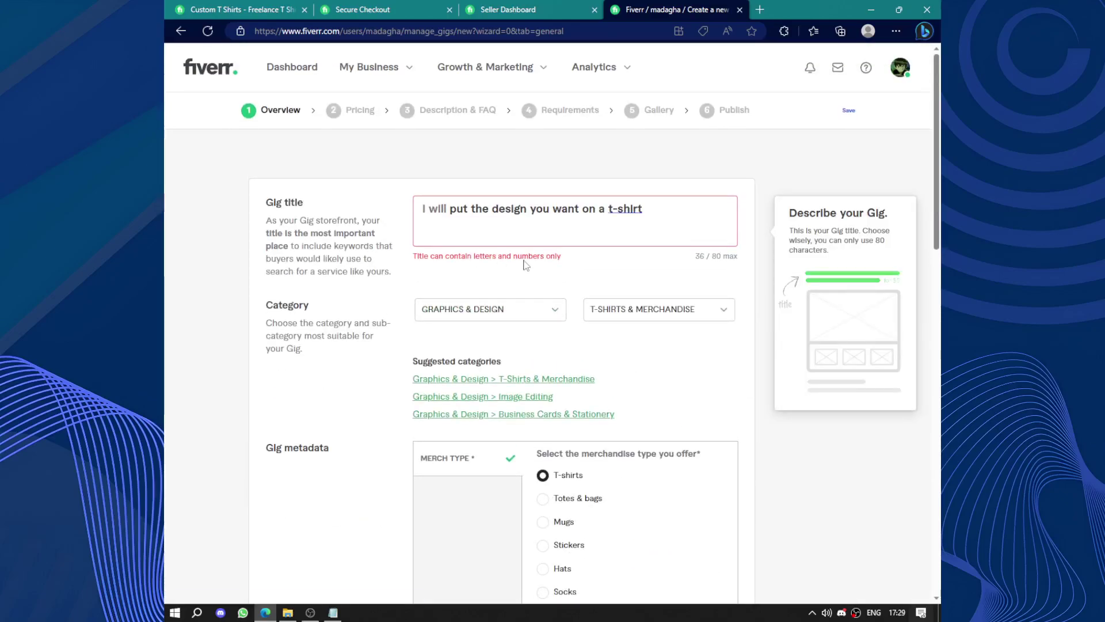
- Replace the hyphen in the gig title with a space so it ends in "t shirt", and save the overview
left_click(624, 207)
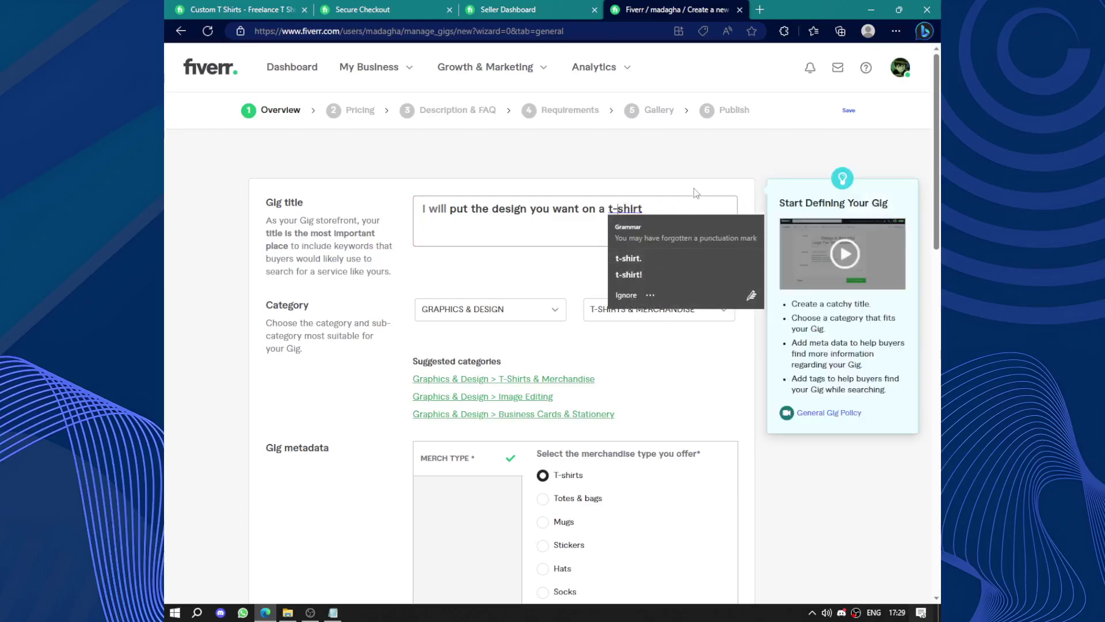
key("Escape")
left_click(683, 239)
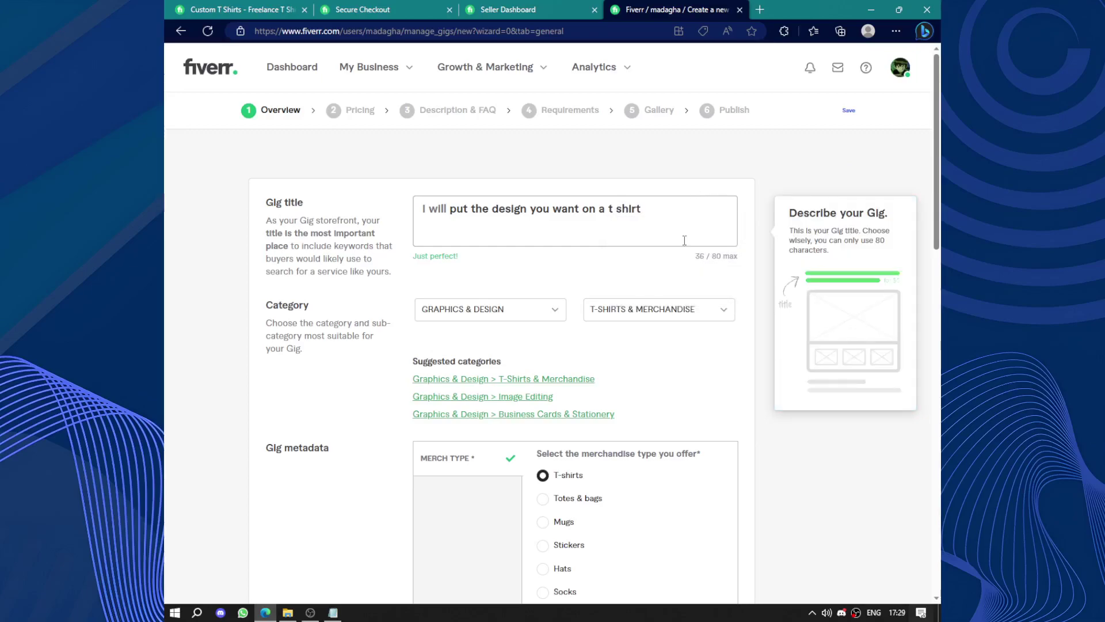
scroll(684, 241, "down", 10)
left_click(674, 533)
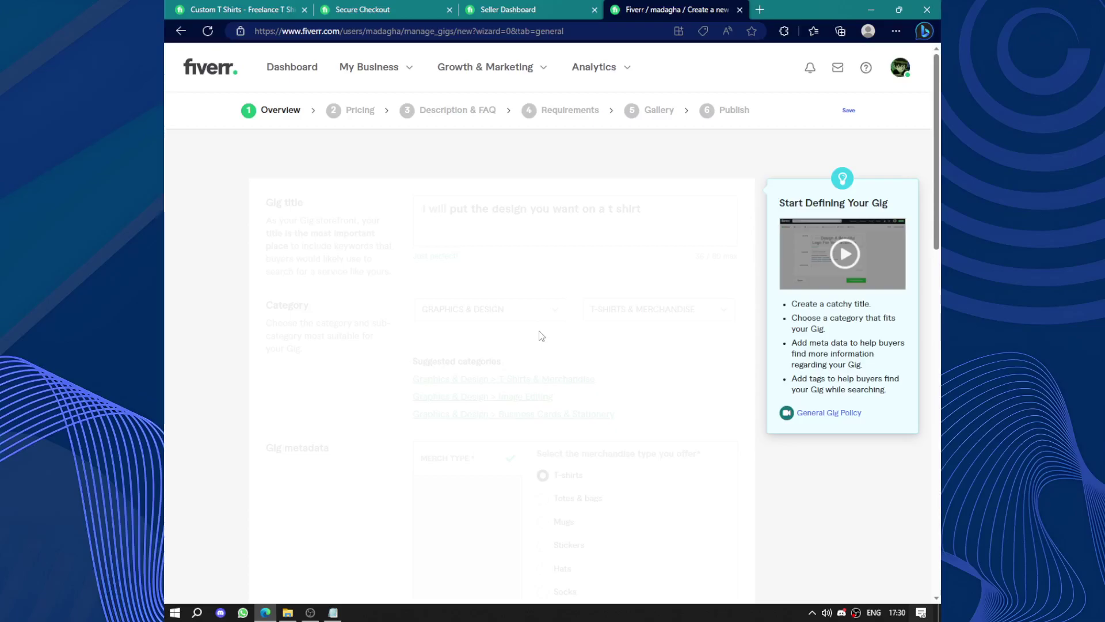
- Go back to the custom t-shirt listings and browse more sellers' gigs and their starting prices
key("ctrl+1")
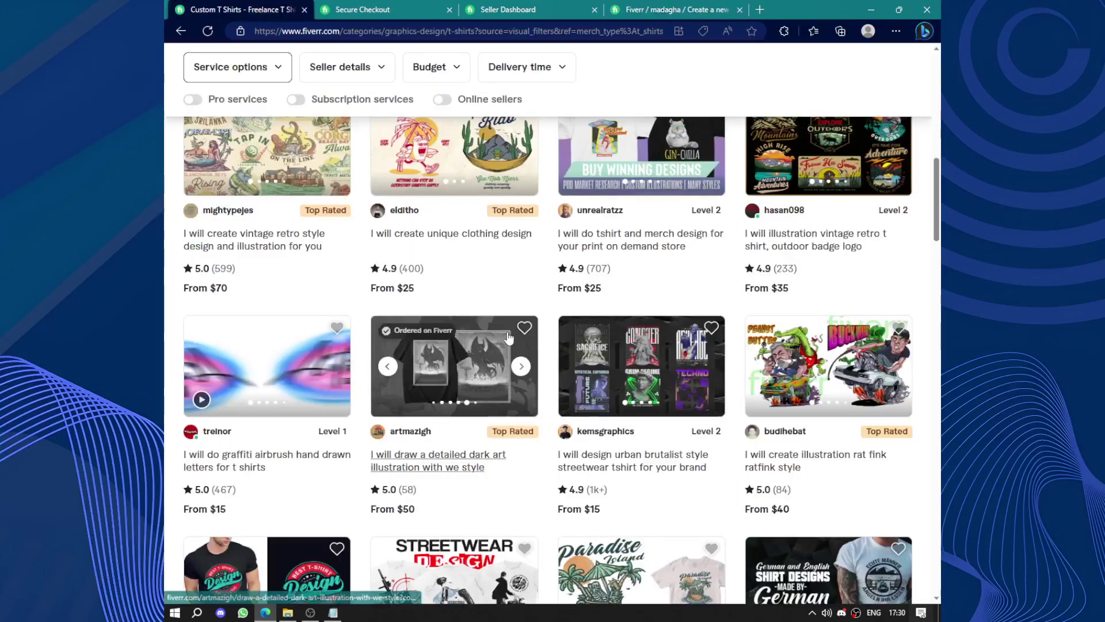
scroll(509, 338, "down", 3)
scroll(509, 339, "up", 1)
mouse_move(444, 163)
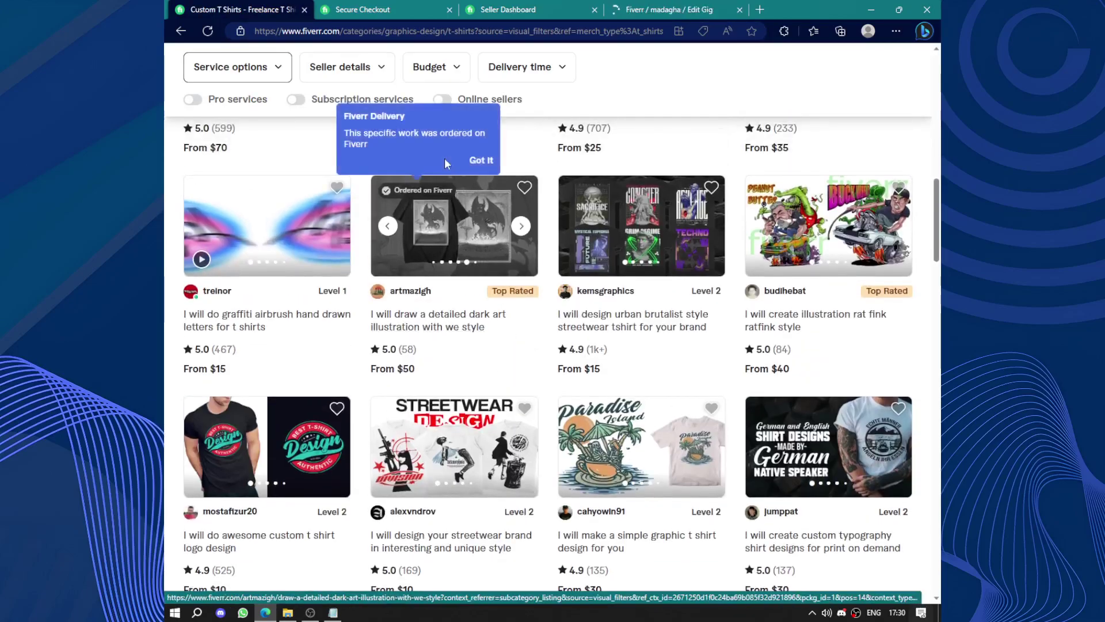
scroll(445, 163, "up", 3)
scroll(822, 407, "down", 3)
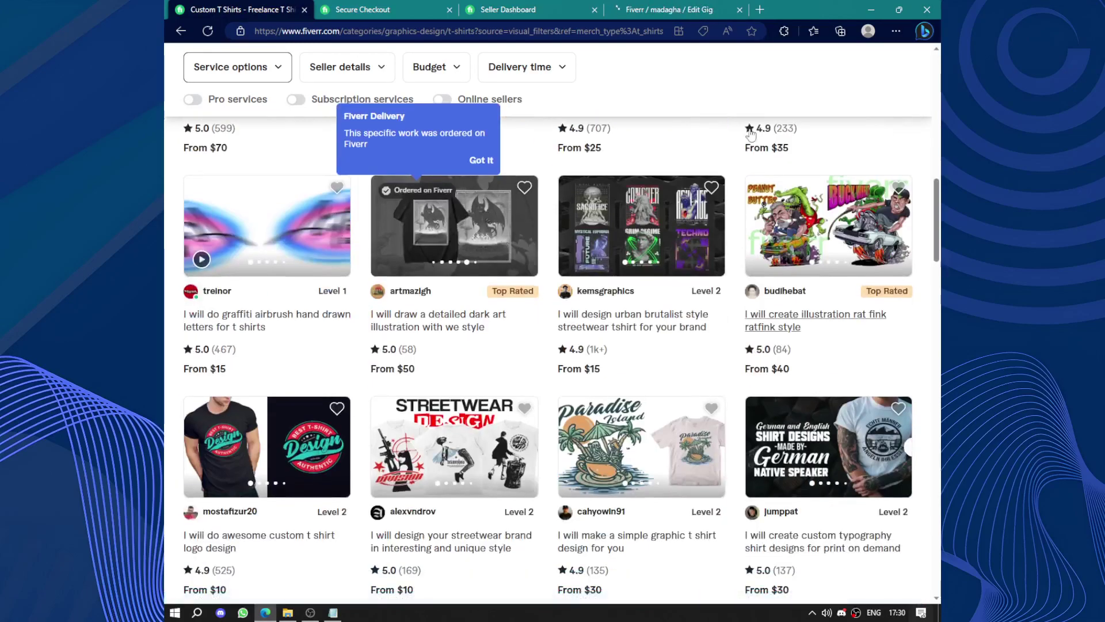
scroll(785, 370, "down", 5)
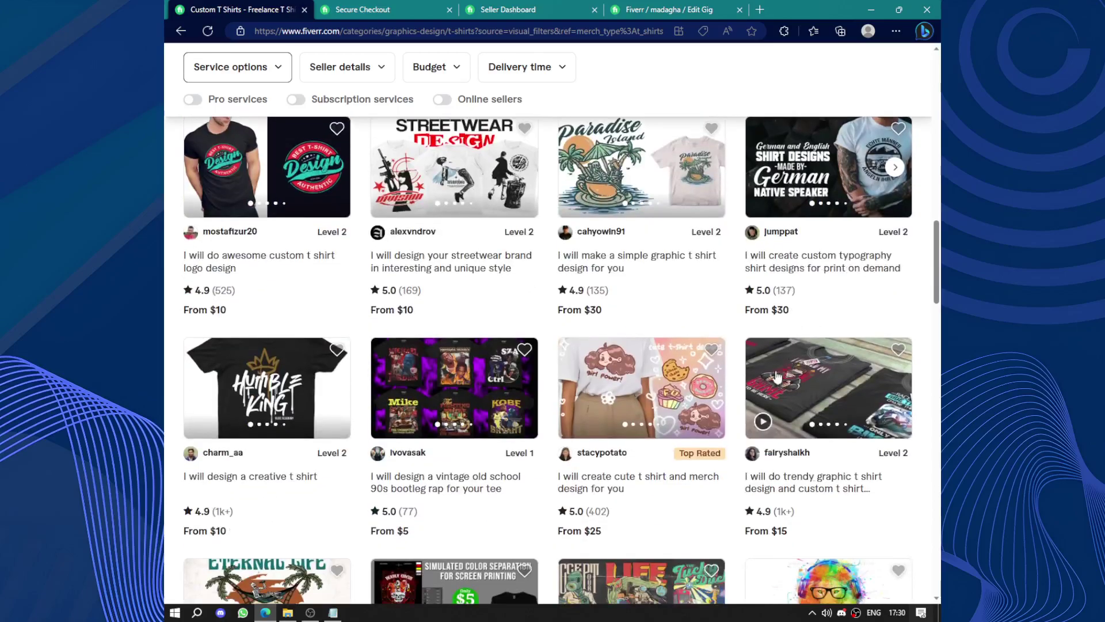
- Look further through the custom t-shirt listings, comparing sellers' gig offers and starting prices
scroll(785, 371, "down", 3)
scroll(399, 345, "down", 7)
scroll(399, 345, "down", 2)
scroll(644, 345, "up", 5)
scroll(645, 346, "down", 5)
- Return to the gig's Scope & Pricing form and name the Basic, Standard and Premium packages easy, normal and hard
left_click(663, 8)
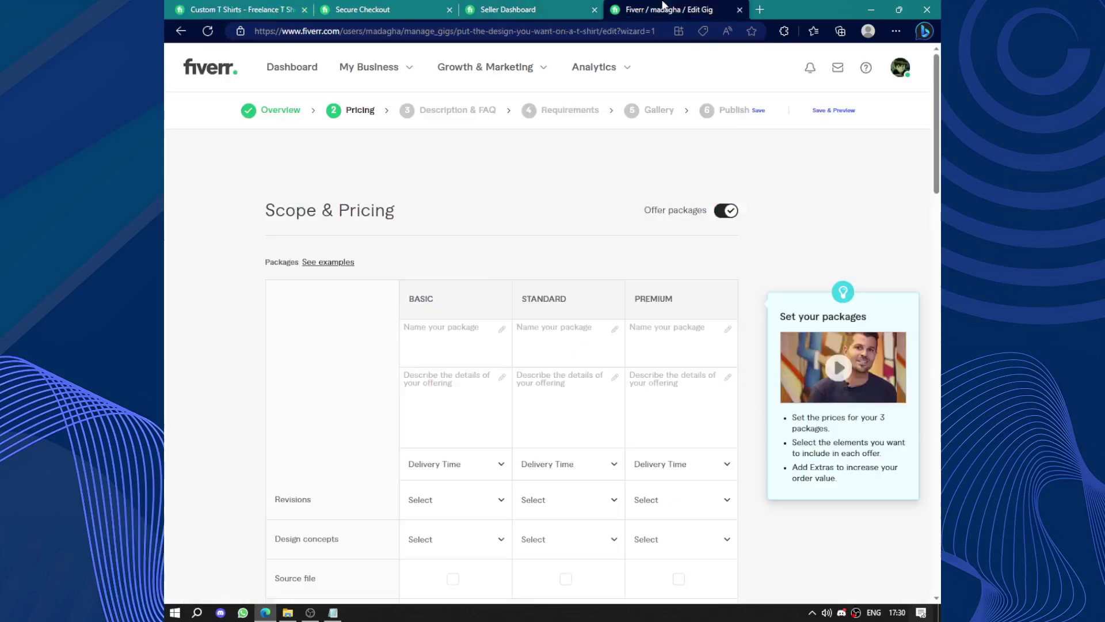
scroll(640, 219, "down", 2)
left_click(427, 207)
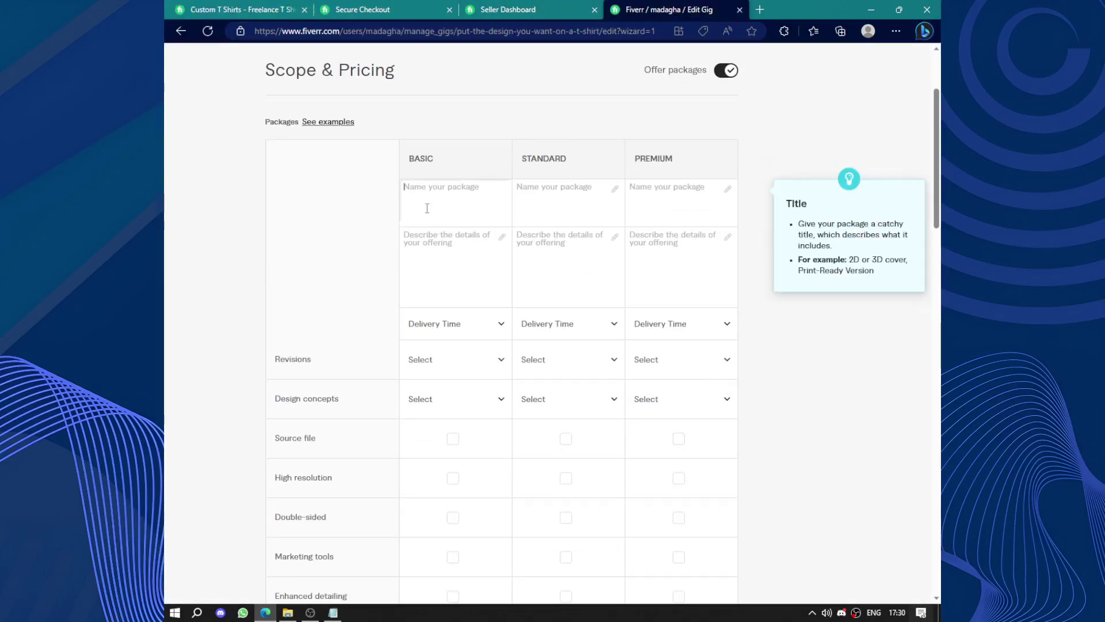
type("easy")
left_click(525, 200)
type("normal")
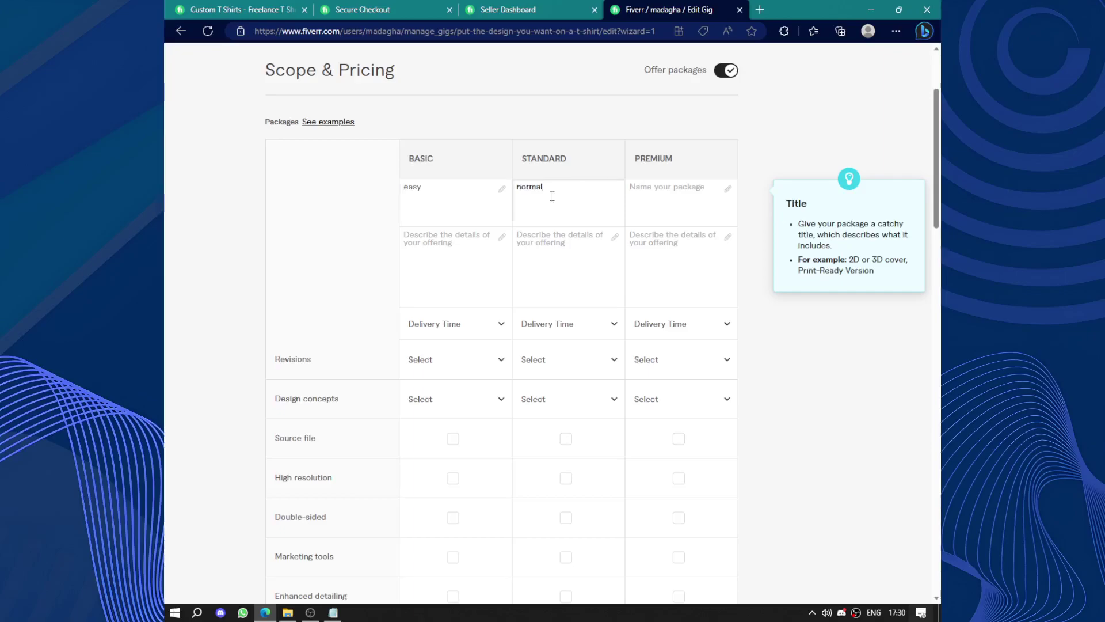
left_click(648, 188)
type("hard")
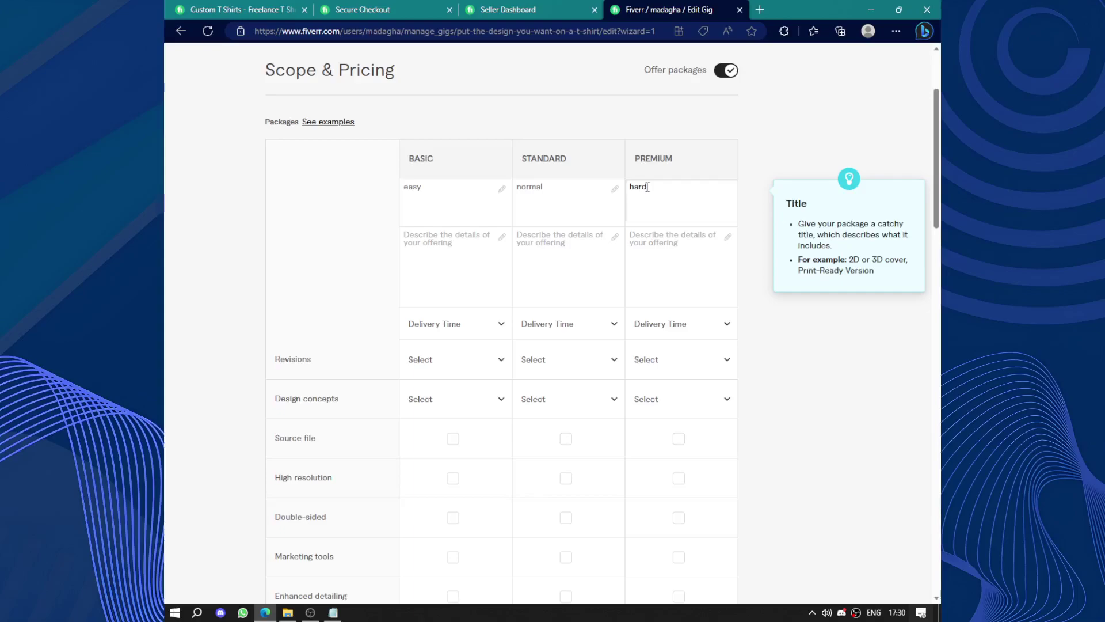
- Fill in the description of each of the three packages with a single period as placeholder
left_click(434, 261)
left_click(539, 265)
left_click(698, 253)
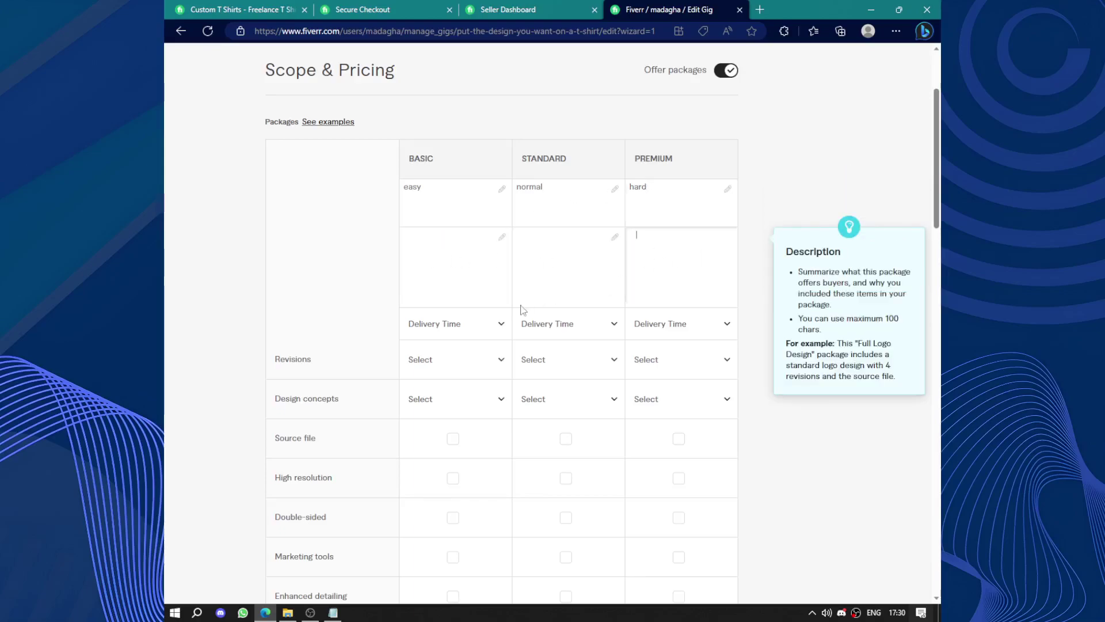
left_click(574, 247)
left_click(465, 239)
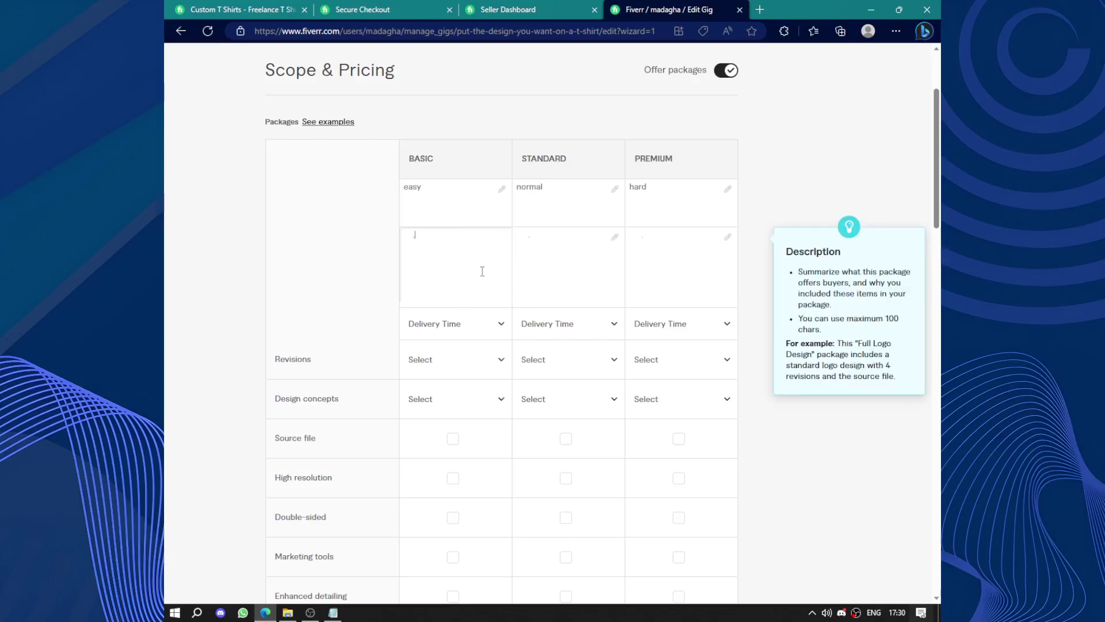
- Set the delivery time to 1 day for the Basic, Standard and Premium packages
left_click(493, 326)
left_click(449, 408)
left_click(581, 324)
left_click(547, 407)
left_click(725, 324)
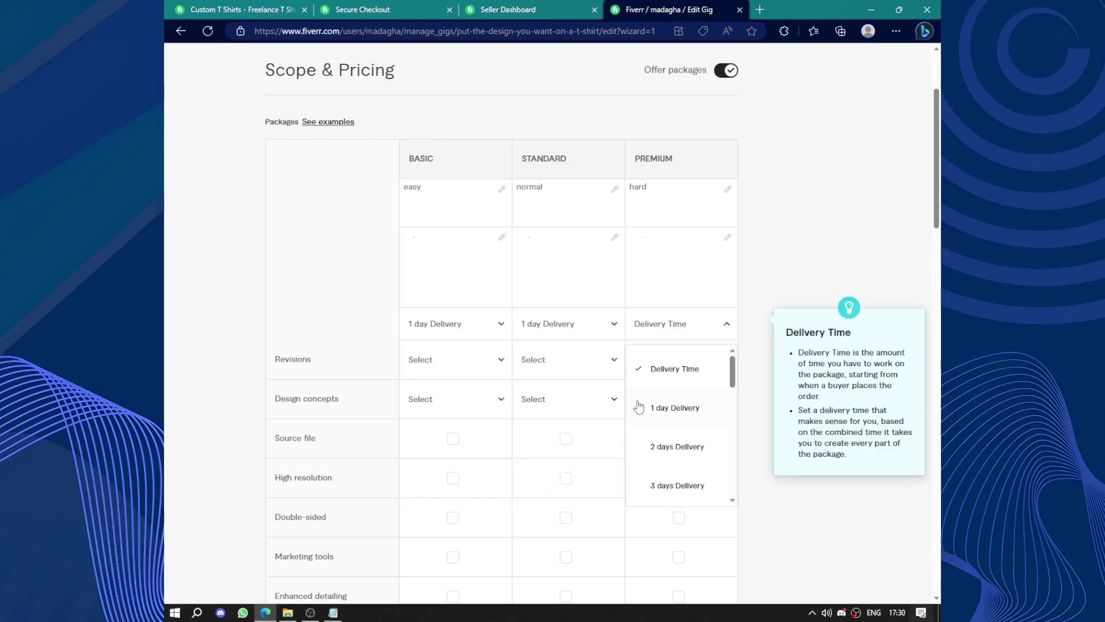
left_click(638, 407)
- Set the revisions to 0 for Basic, 1 for Standard and 2 for Premium
left_click(470, 356)
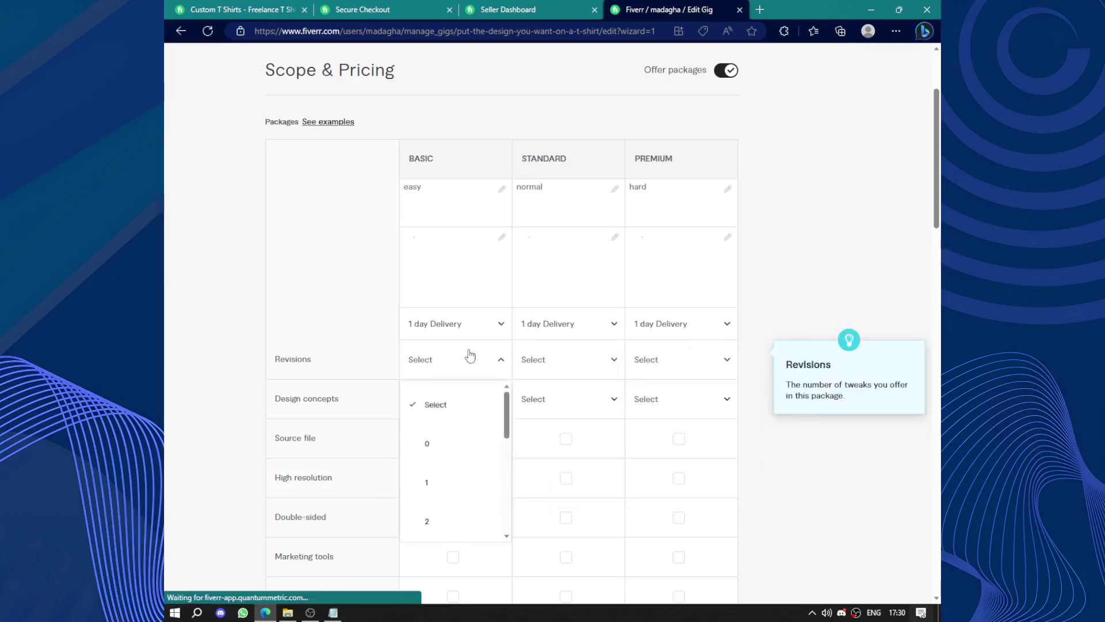
left_click(431, 450)
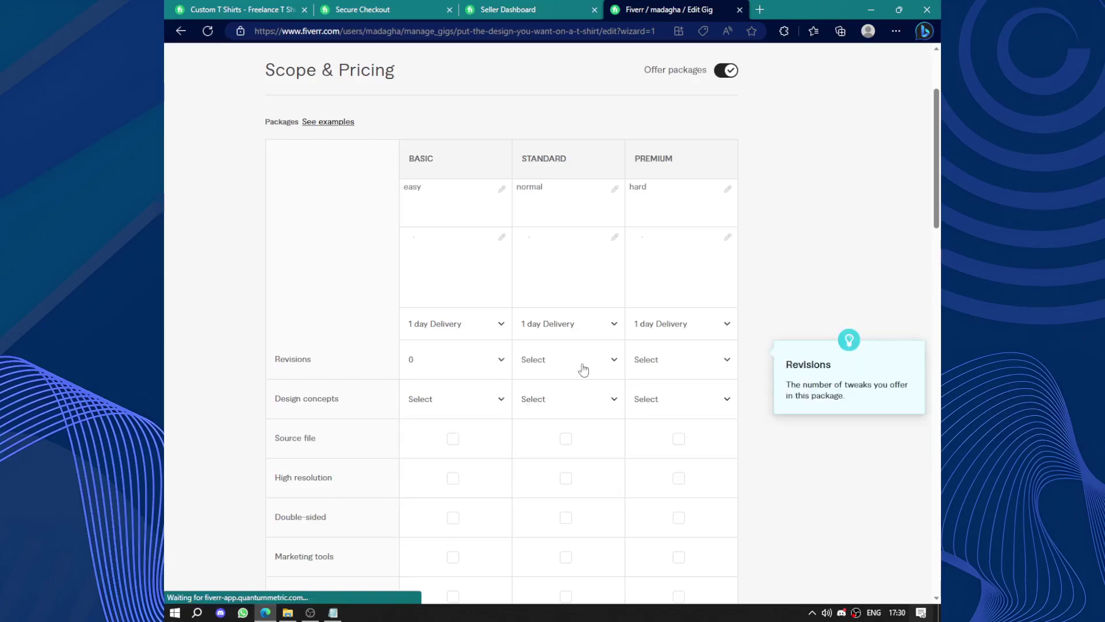
left_click(583, 368)
left_click(578, 482)
left_click(689, 363)
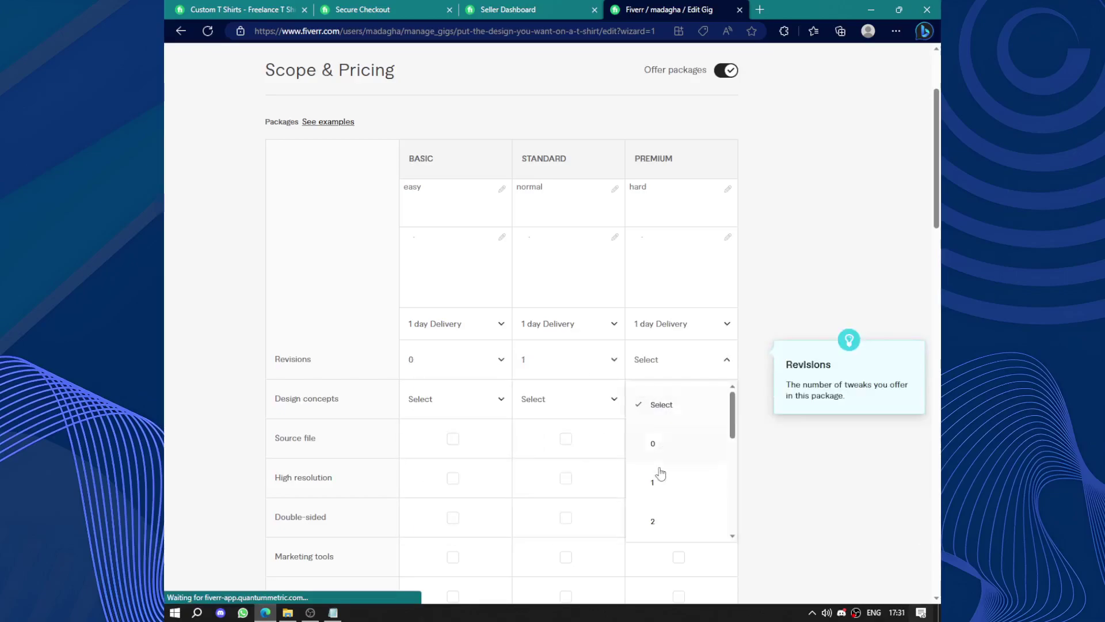
left_click(653, 523)
- Set the design concepts to 1 for Basic, 2 for Standard and 3 for Premium
scroll(638, 460, "down", 3)
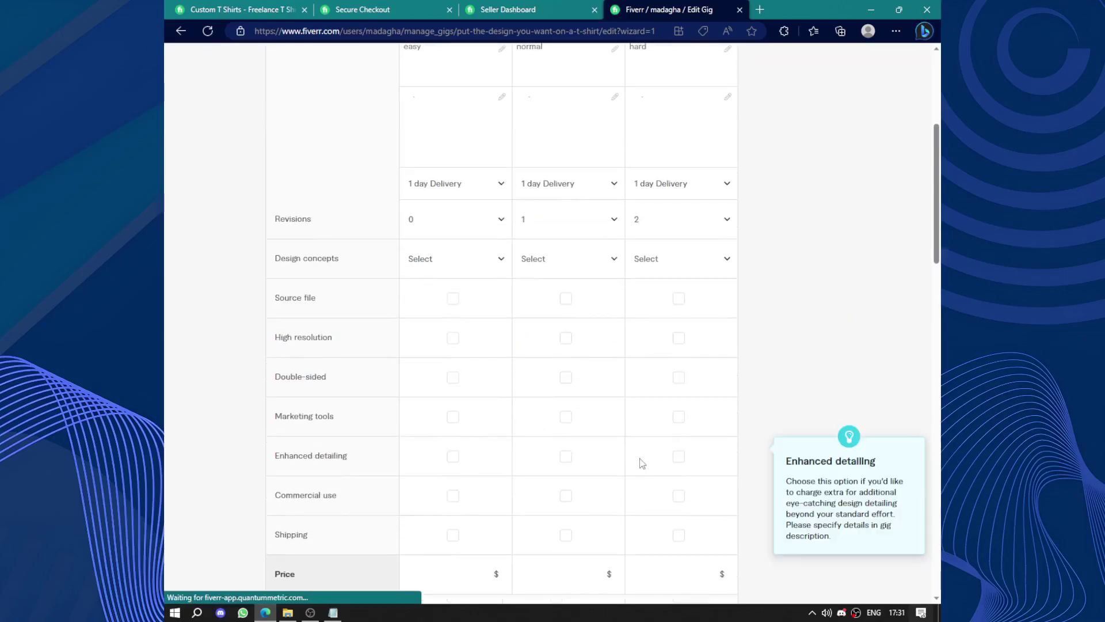
left_click(449, 261)
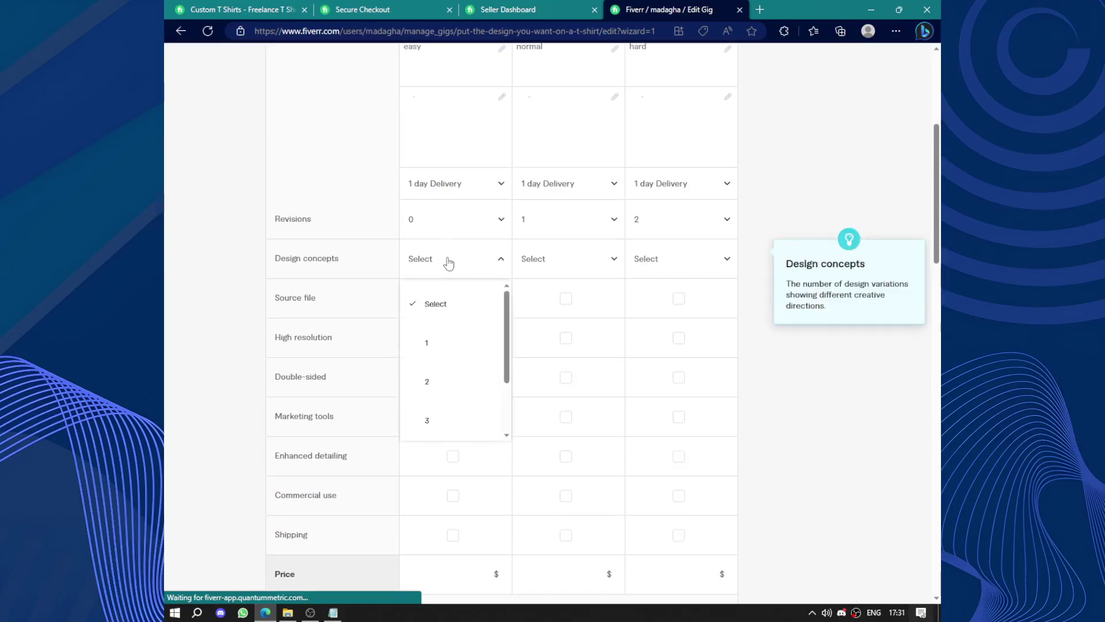
left_click(448, 344)
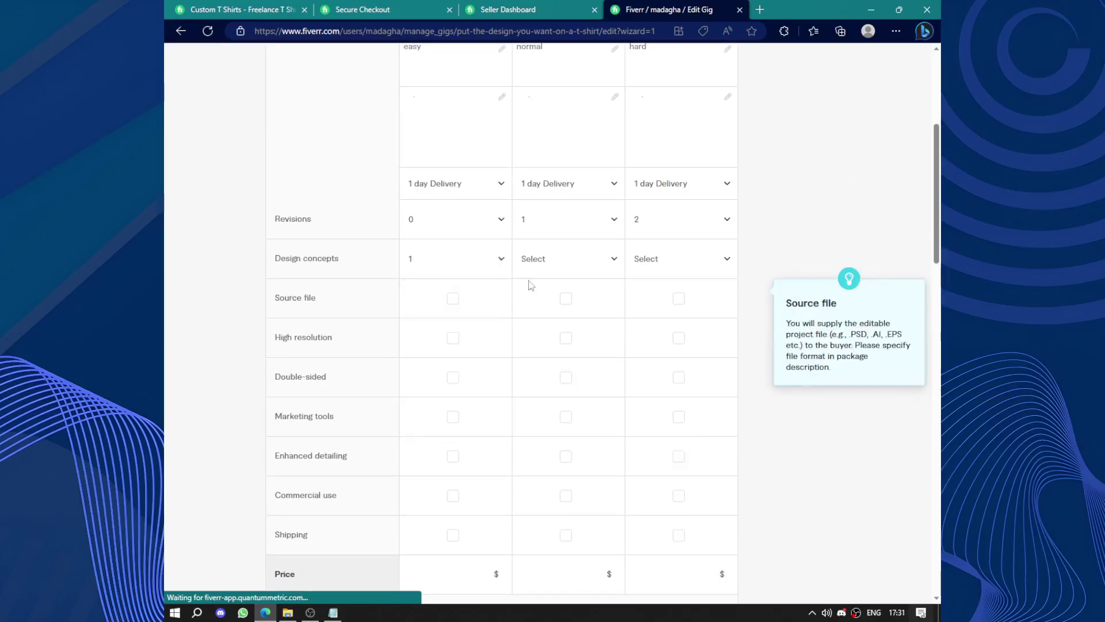
left_click(550, 261)
left_click(565, 383)
left_click(688, 259)
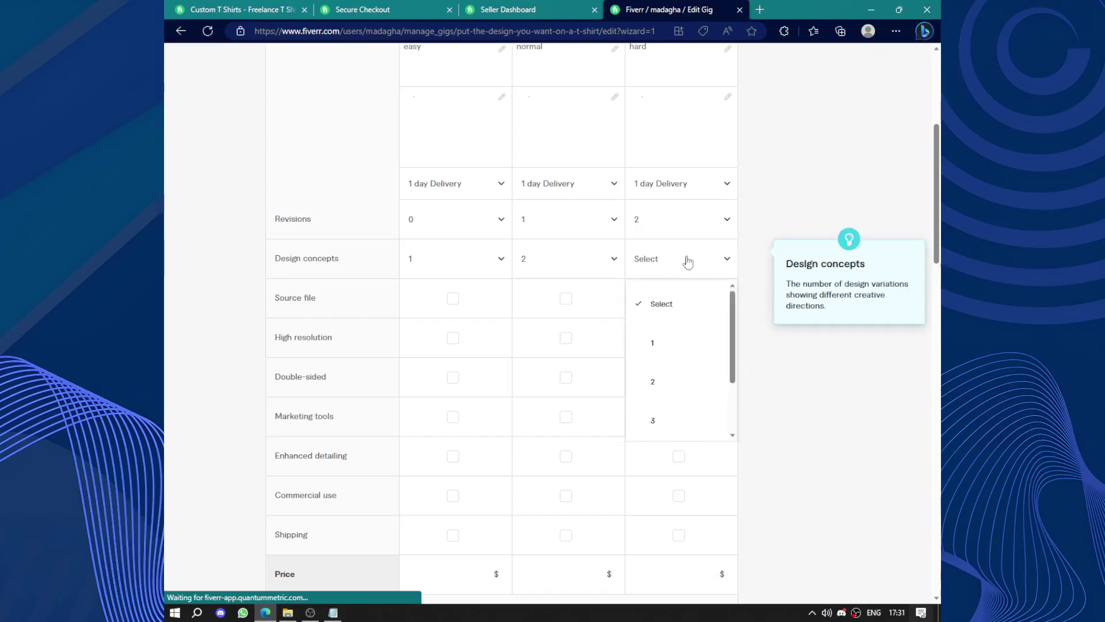
left_click(654, 419)
- Include the source file in all three packages, high resolution in Standard and Premium, and the double-sided option in Premium
scroll(472, 230, "down", 2)
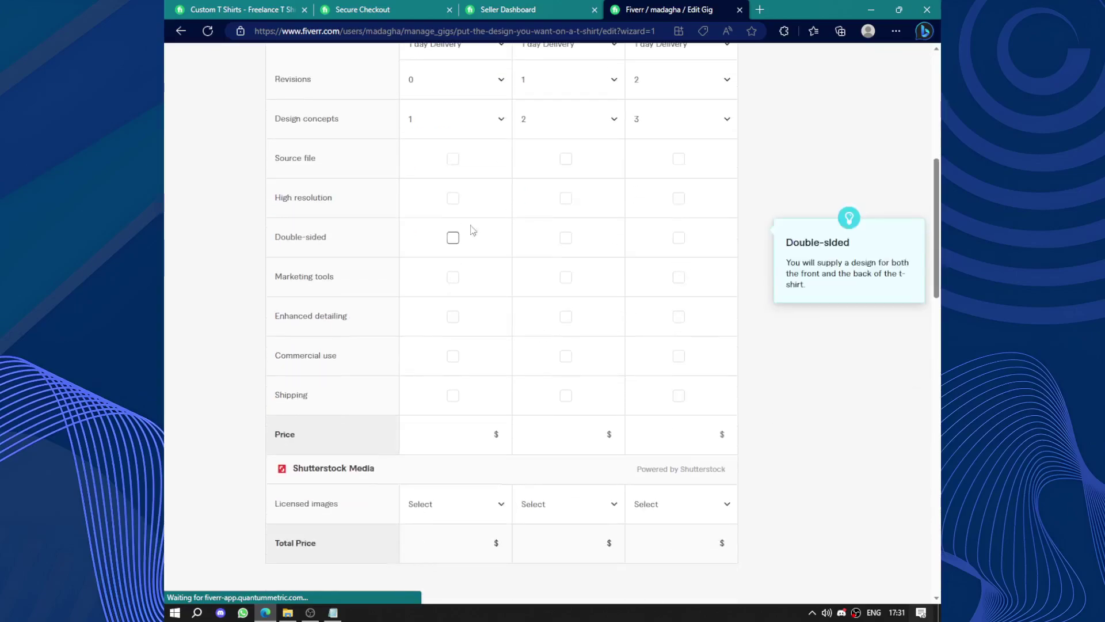
left_click(452, 158)
left_click(566, 160)
left_click(566, 198)
left_click(679, 159)
left_click(678, 198)
left_click(679, 237)
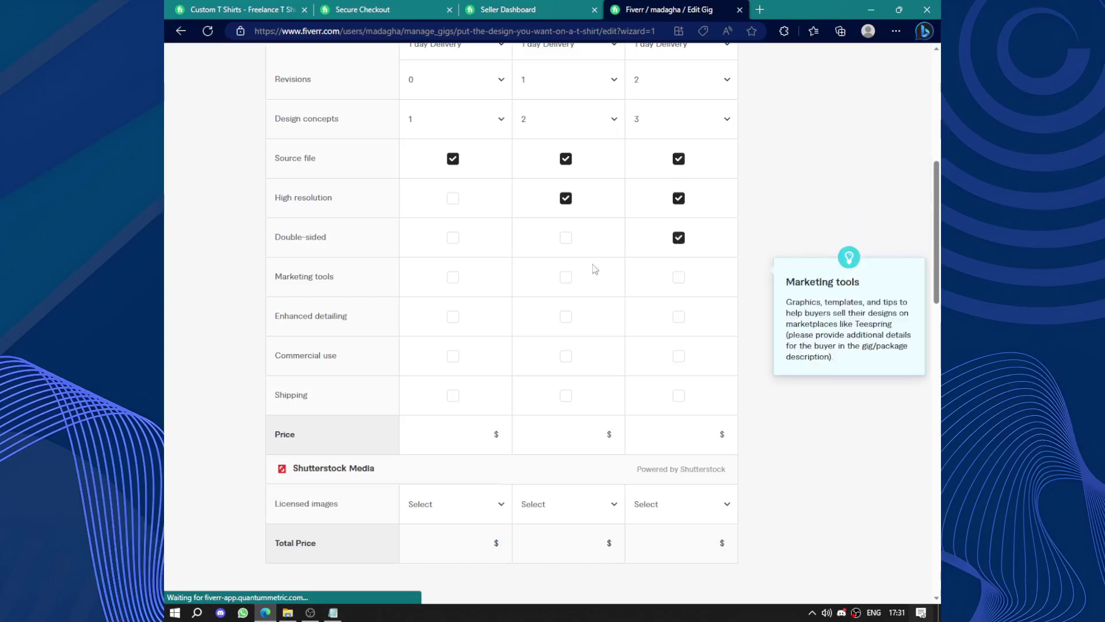
- Add double-sided to Basic and Standard, marketing tools to Standard and Premium, and enhanced detailing and commercial use to Premium
left_click(453, 237)
left_click(566, 238)
left_click(566, 276)
left_click(679, 278)
left_click(679, 316)
left_click(679, 356)
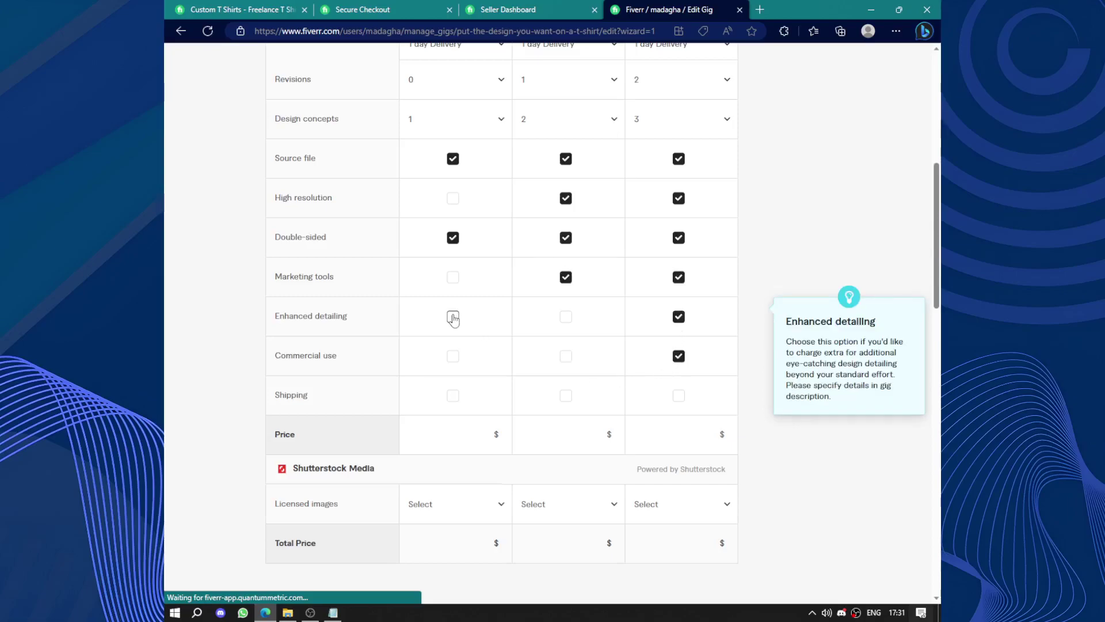
- Add enhanced detailing to Basic and Standard, commercial use to Standard, and shipping to Premium
left_click(566, 316)
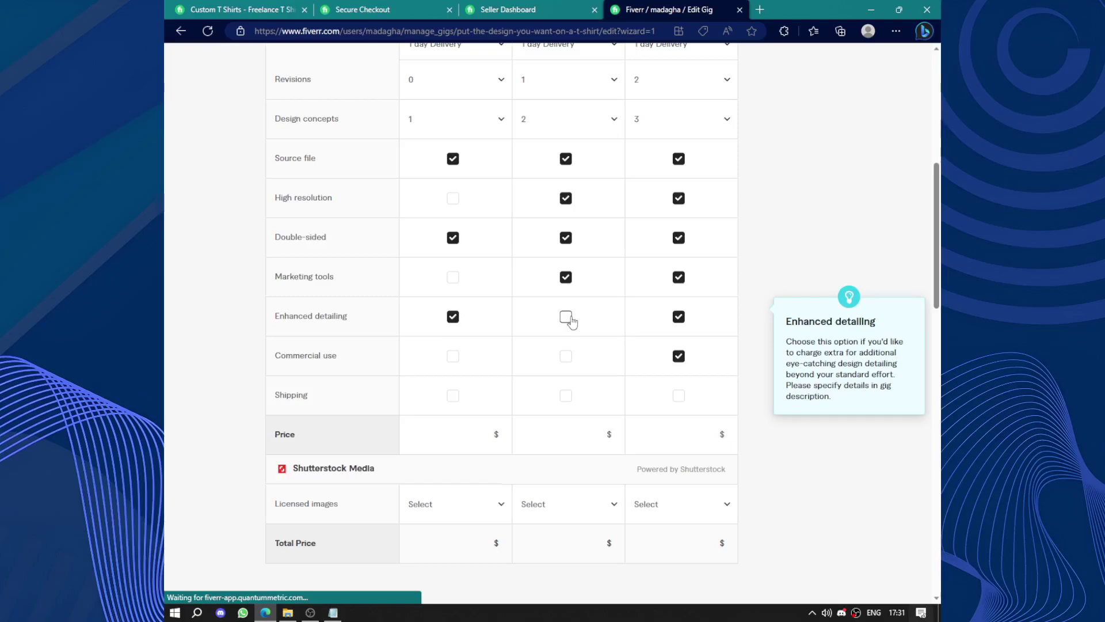
left_click(566, 355)
left_click(679, 397)
- Set the package prices to $5 for Basic, $15 for Standard and $25 for Premium
scroll(463, 364, "down", 2)
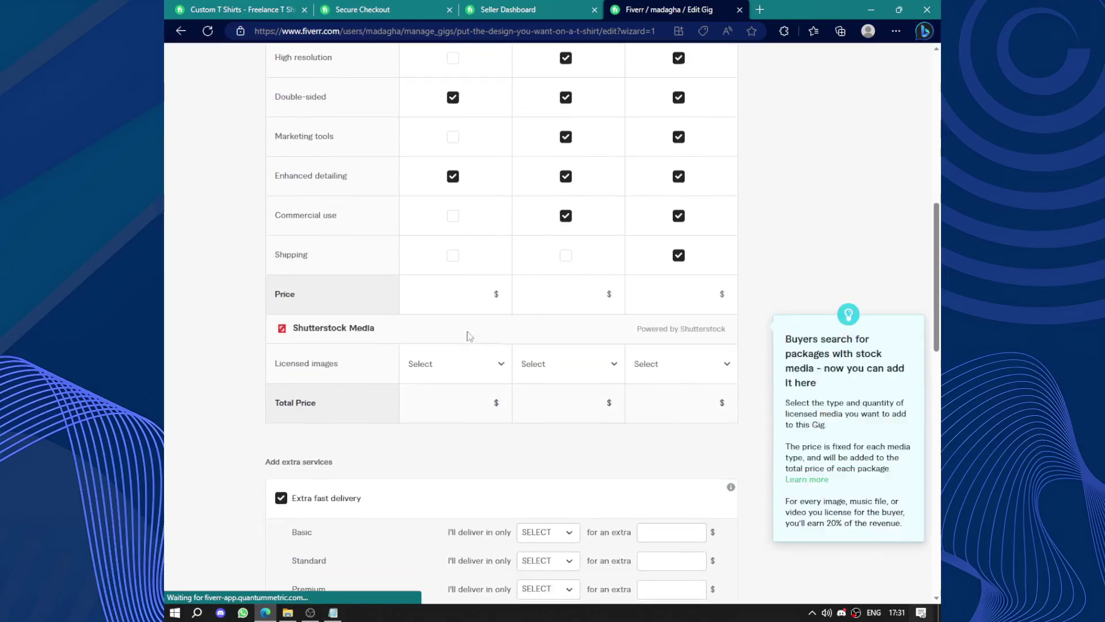
left_click(477, 289)
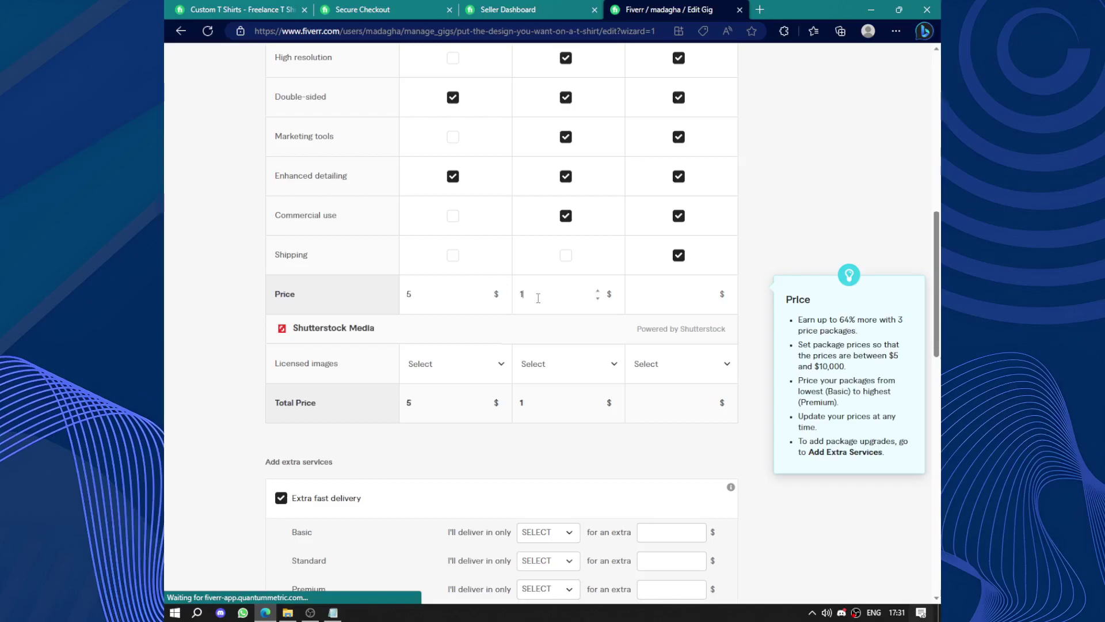
left_click(667, 301)
type("25")
- Try to save the pricing with the extra service fields left empty
scroll(666, 301, "down", 2)
left_click(467, 299)
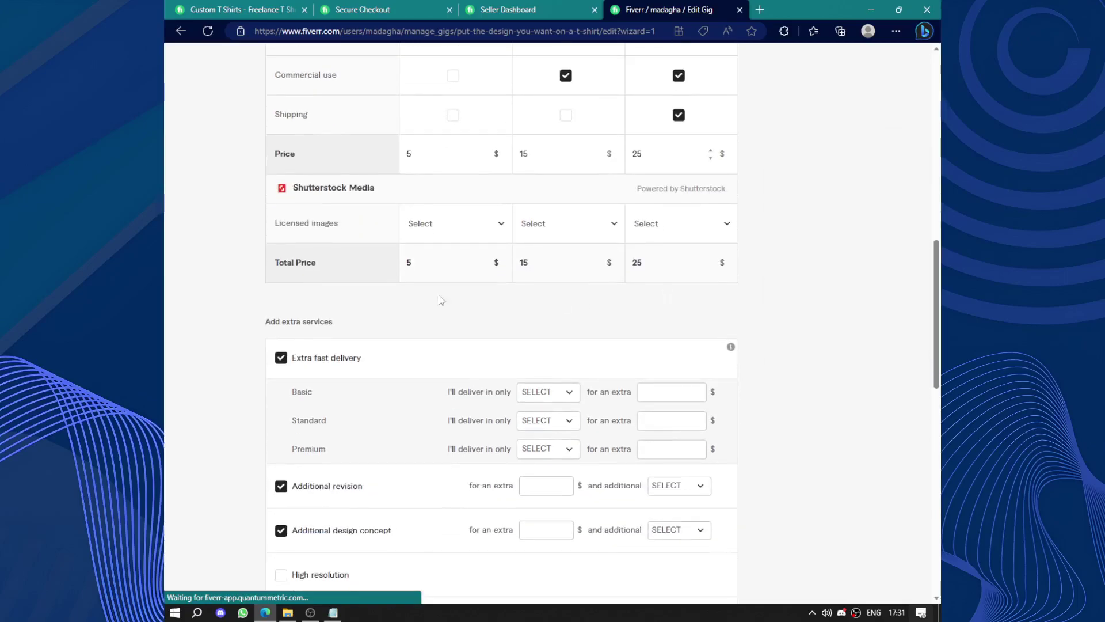
scroll(371, 300, "down", 2)
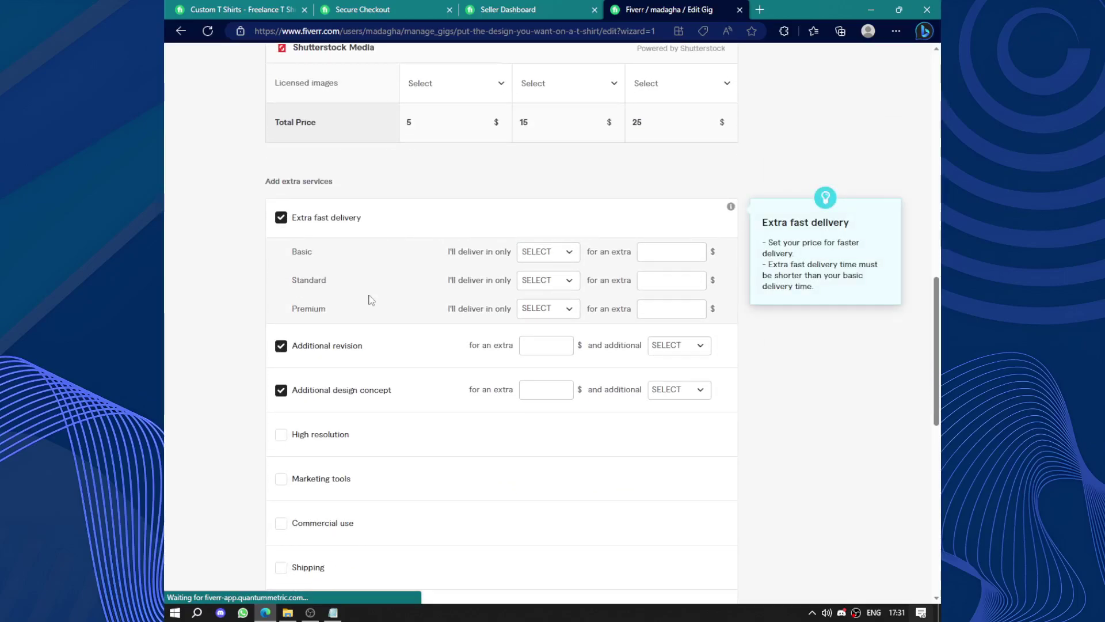
scroll(372, 299, "down", 2)
scroll(787, 434, "down", 2)
left_click(706, 433)
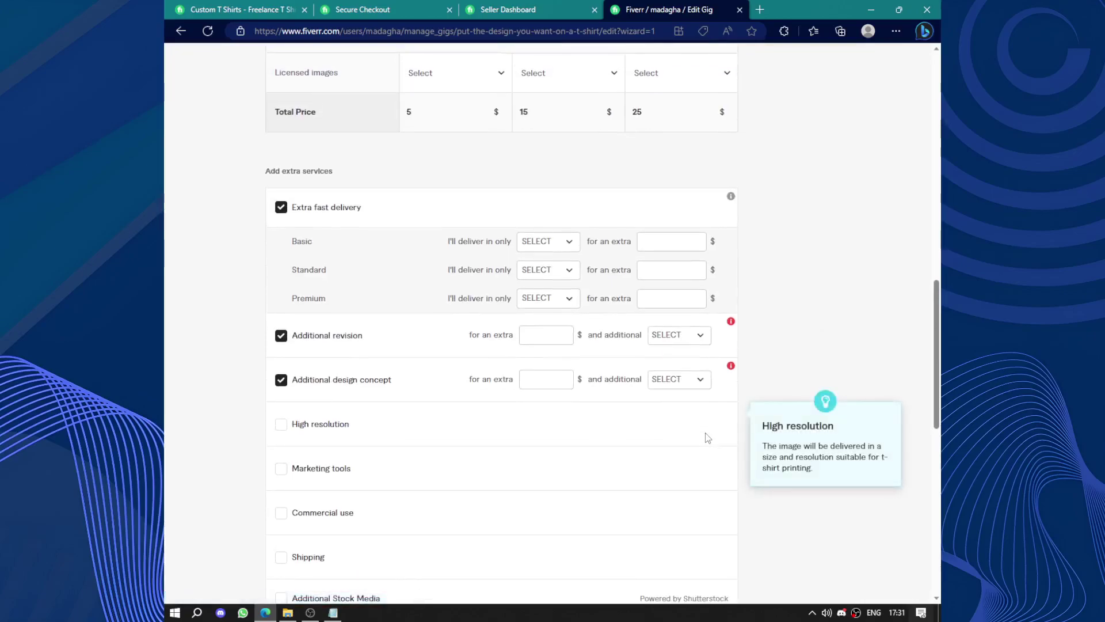
- Price the additional revision extra at $5 with 1 additional day
left_click(562, 340)
type("5")
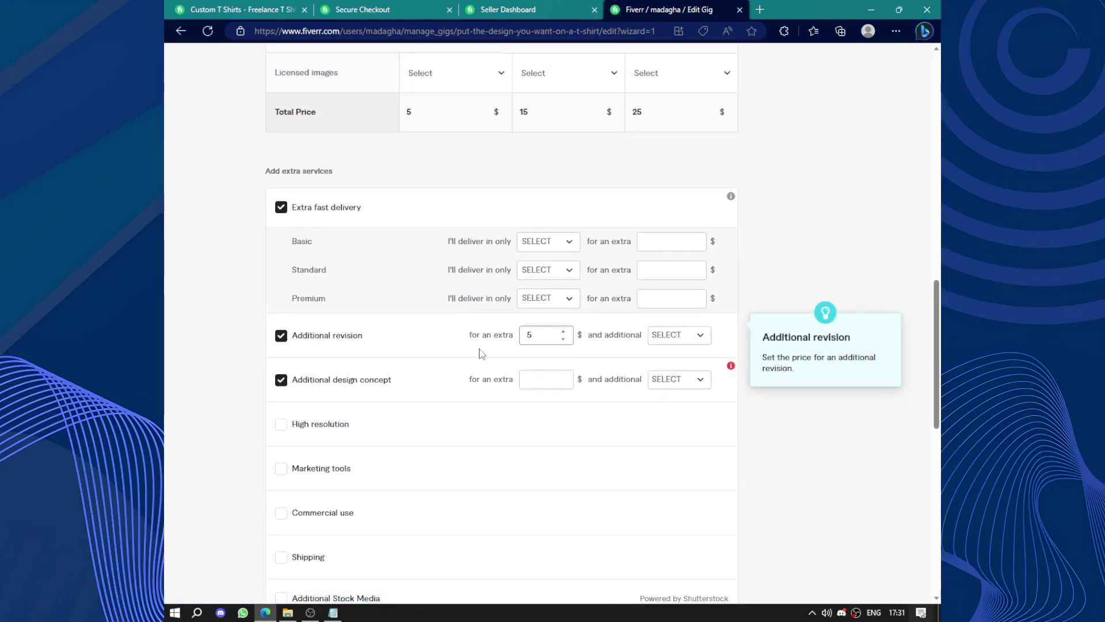
left_click(697, 335)
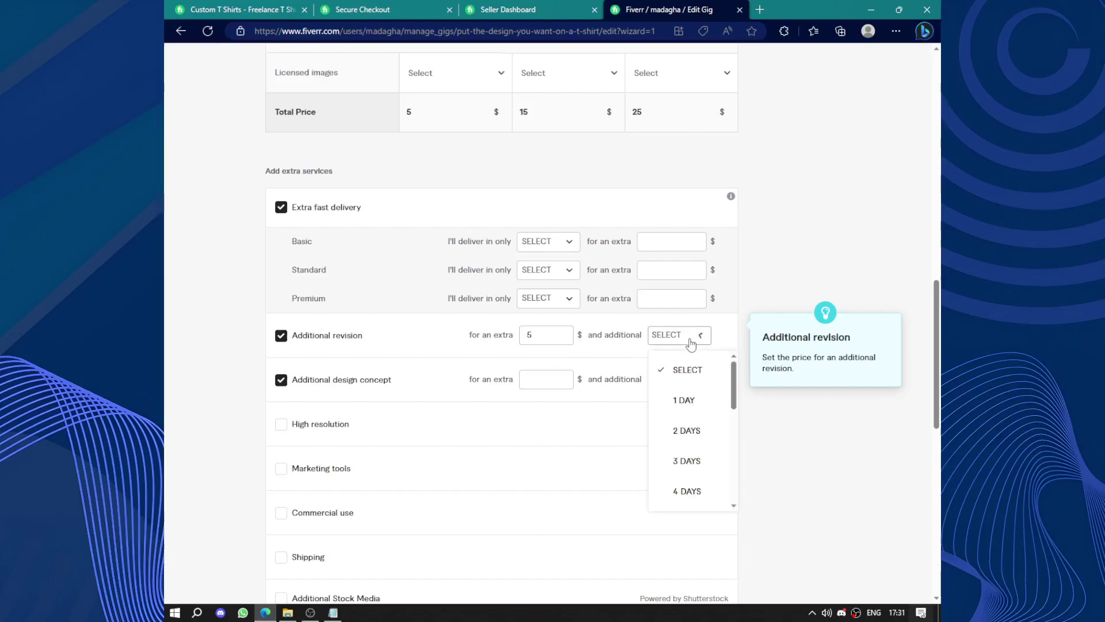
left_click(687, 400)
- Price the additional design concept extra at $10 with 1 additional day, and save the pricing to continue to the description
left_click(537, 383)
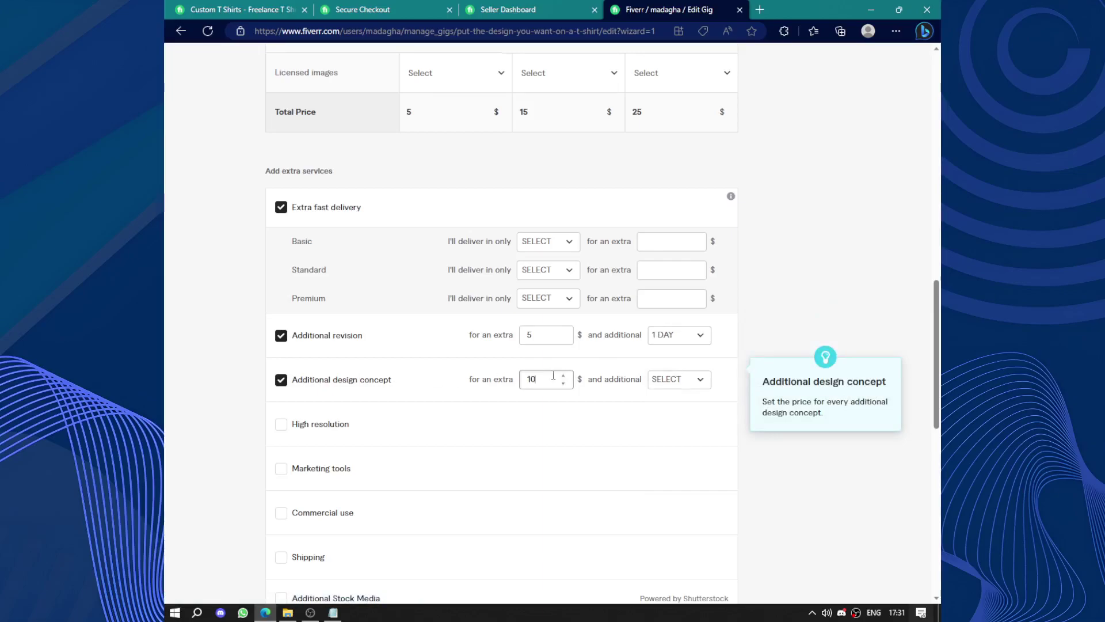
left_click(676, 385)
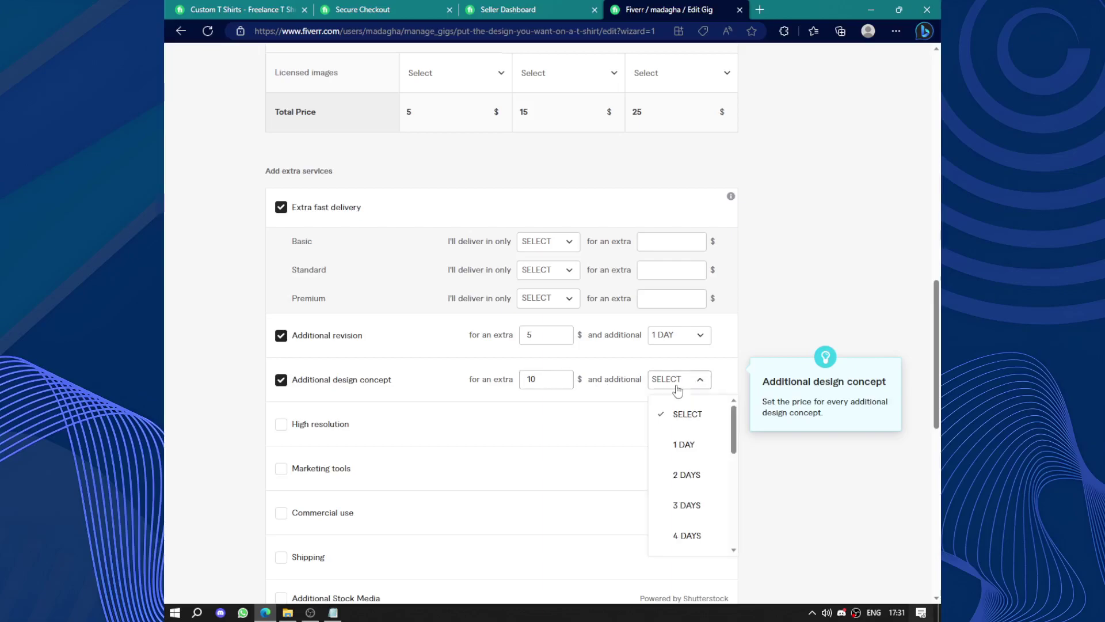
left_click(668, 457)
scroll(663, 452, "down", 5)
left_click(678, 439)
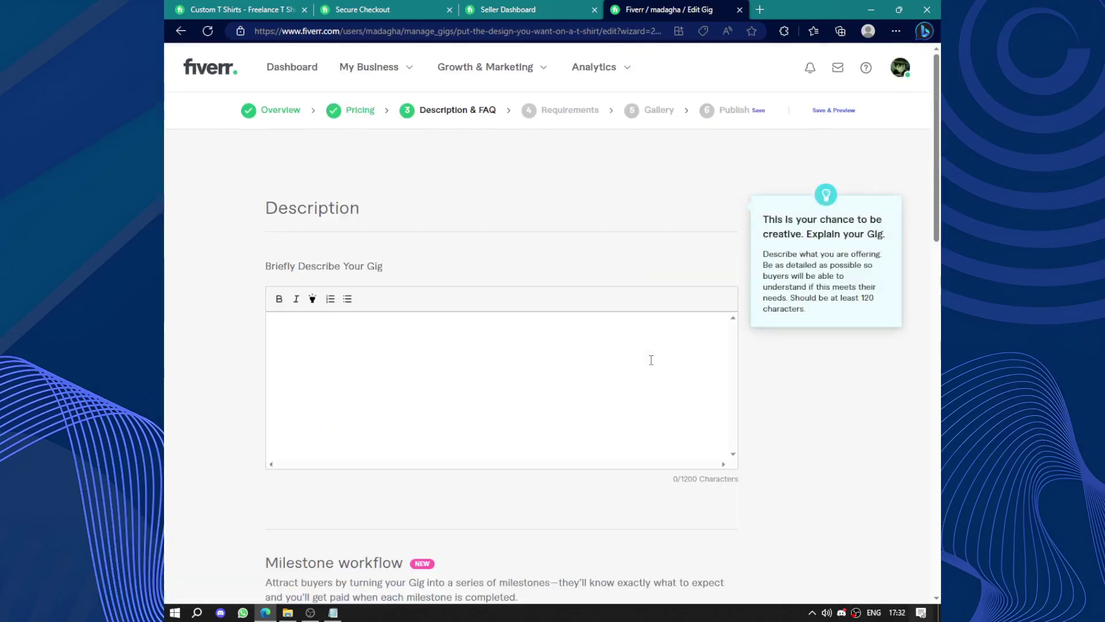
- Enter a short random filler text as the gig description and try to save it
scroll(651, 360, "down", 2)
type("bkbknkljnln kbkhb hb   bhg f chbo;uyp hgiuhp9")
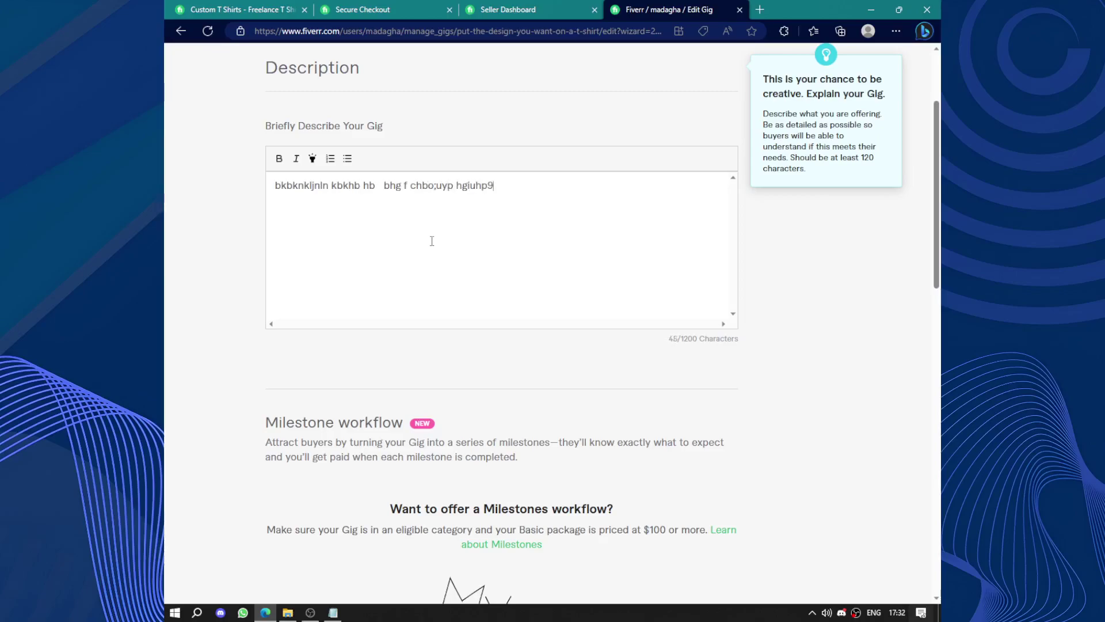
type("y 9uhiuyh pyuh")
scroll(432, 241, "down", 7)
scroll(671, 514, "up", 1)
scroll(671, 514, "up", 5)
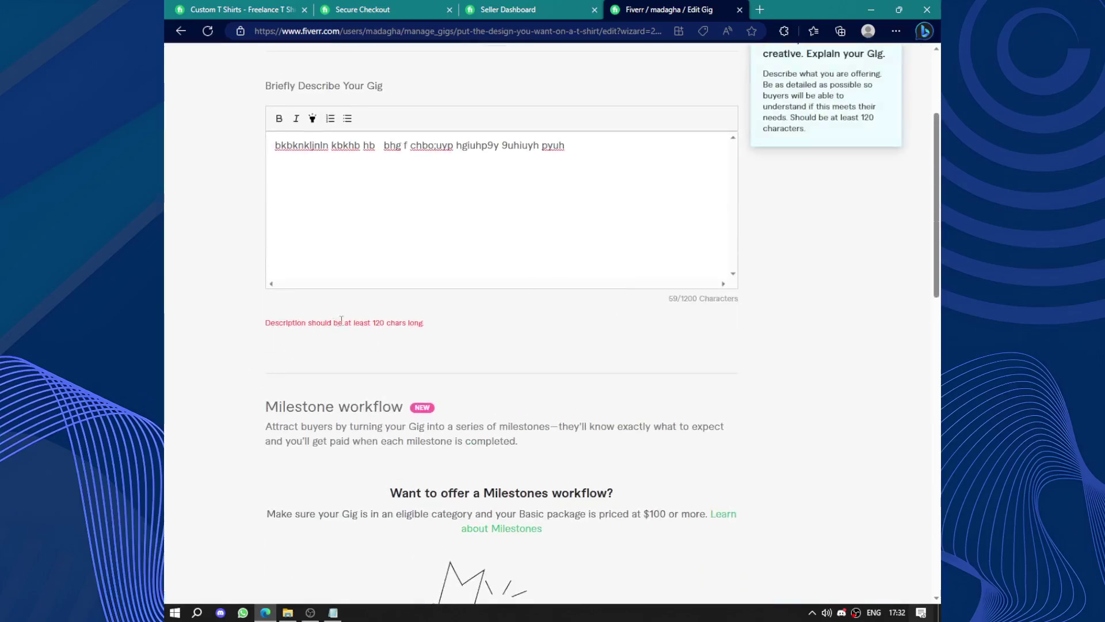
- Extend the gig description with mixed letter and digit filler text past 120 characters and try to save it
left_click(652, 145)
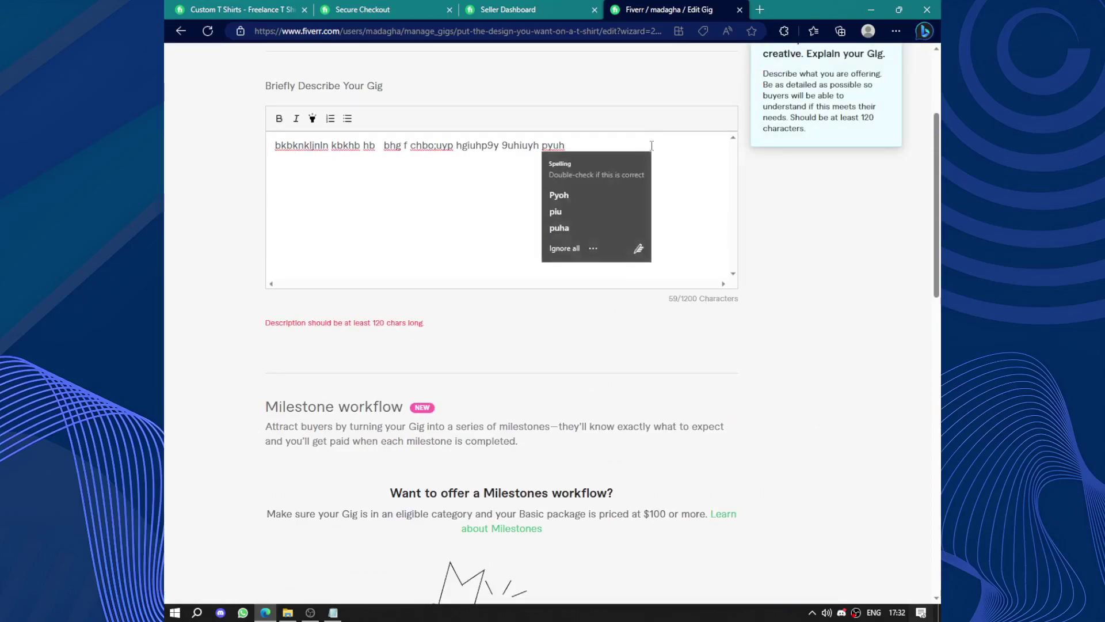
type("yrurogyi ")
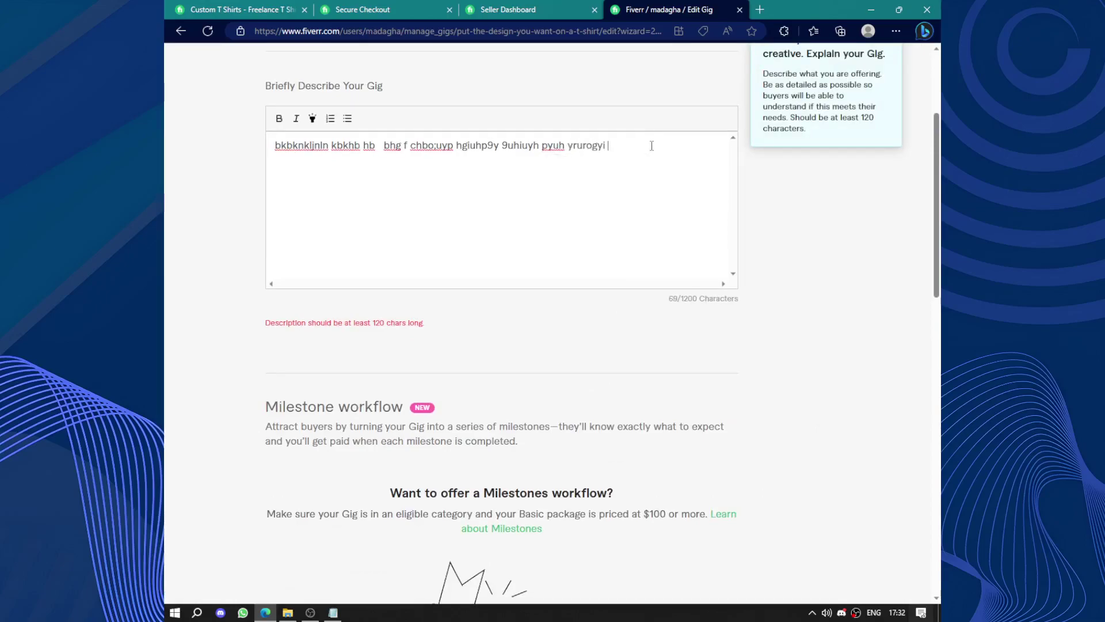
type("986tr9t8759 fdyfdgi6ru97 576r78og6rs tr8")
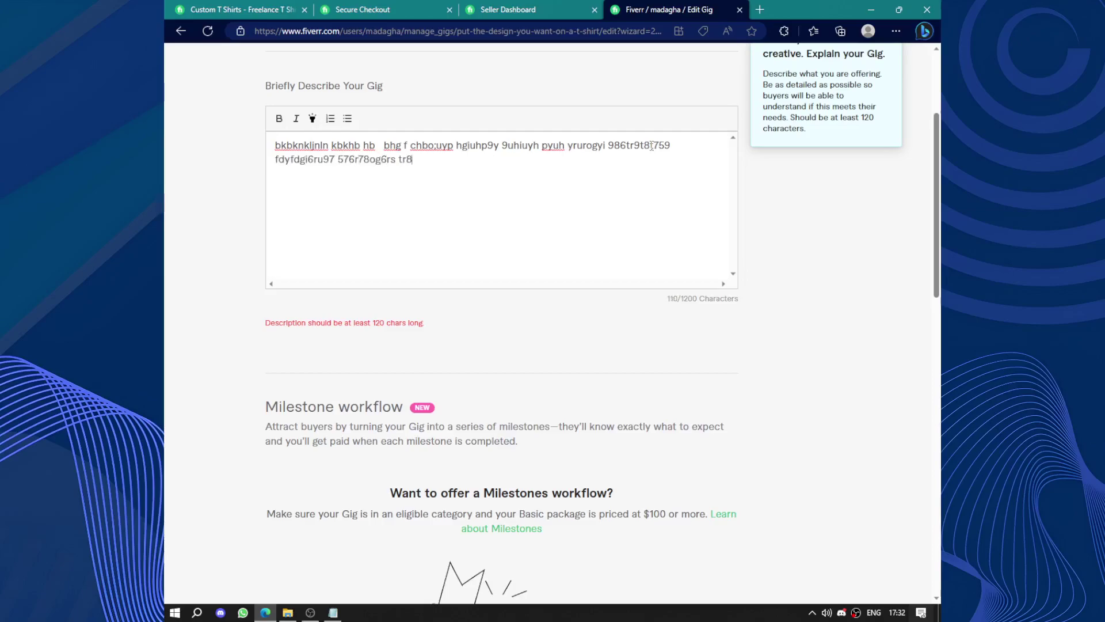
type("7 45er97fo86")
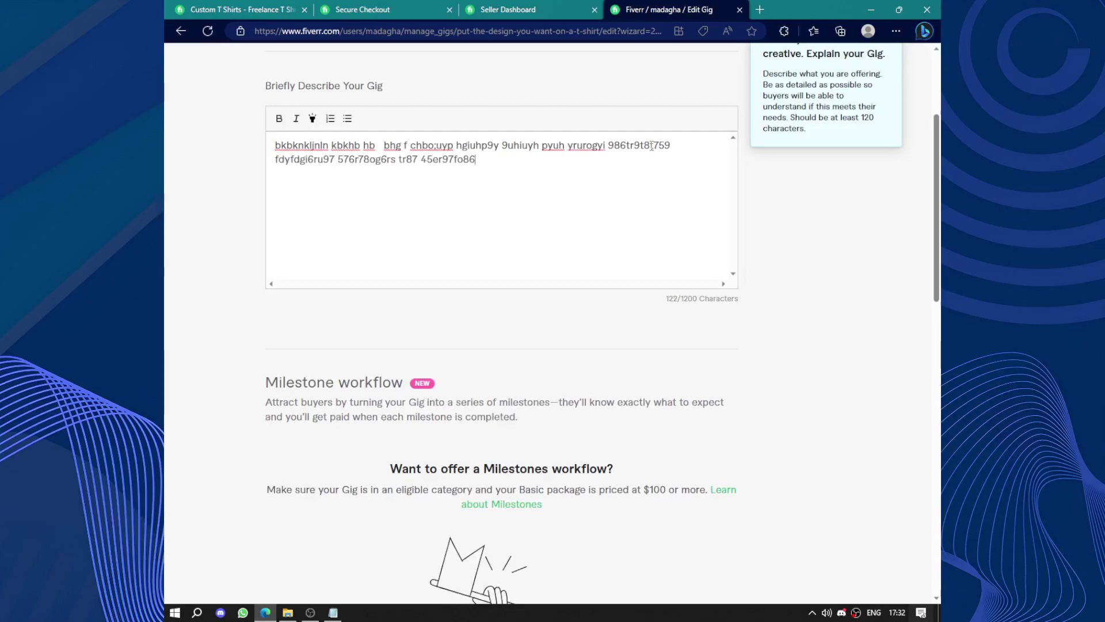
scroll(652, 147, "down", 15)
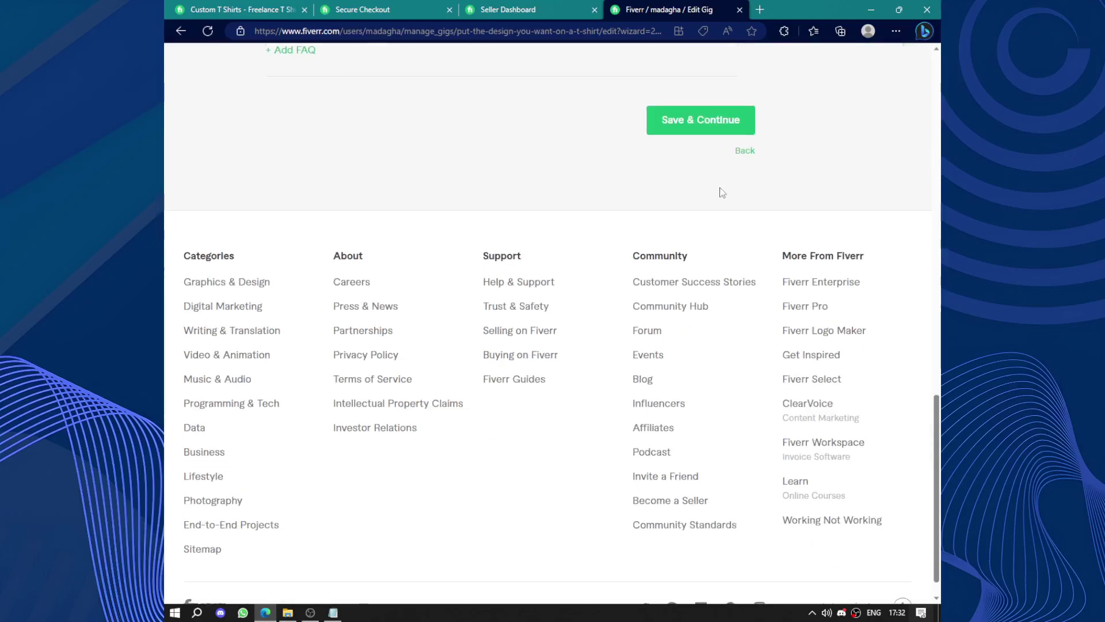
left_click(677, 124)
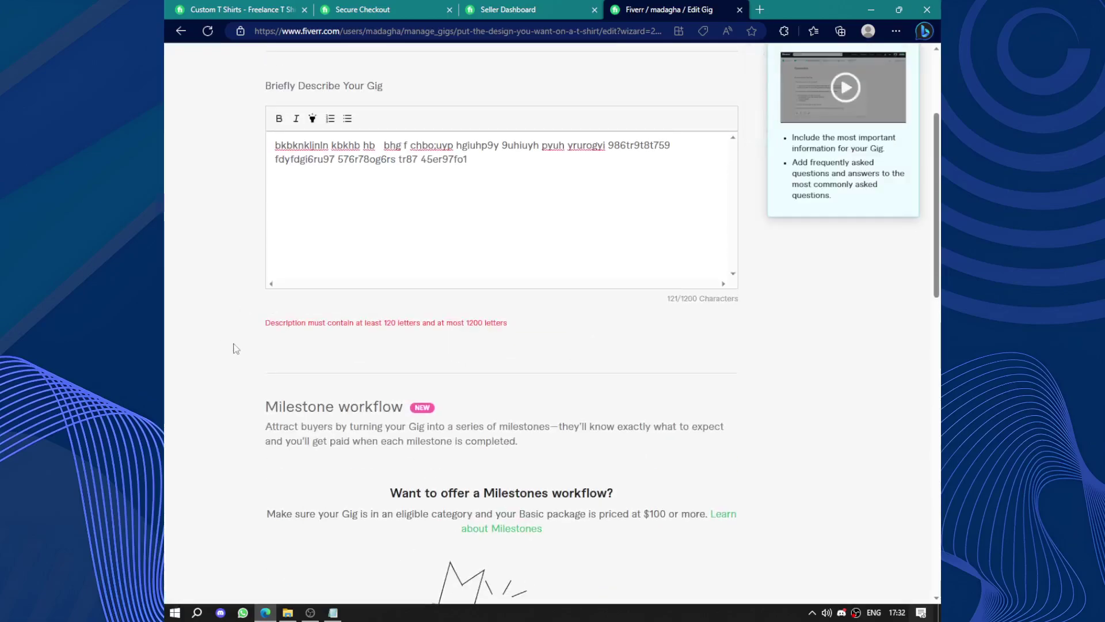
double_click(389, 322)
left_click(433, 341)
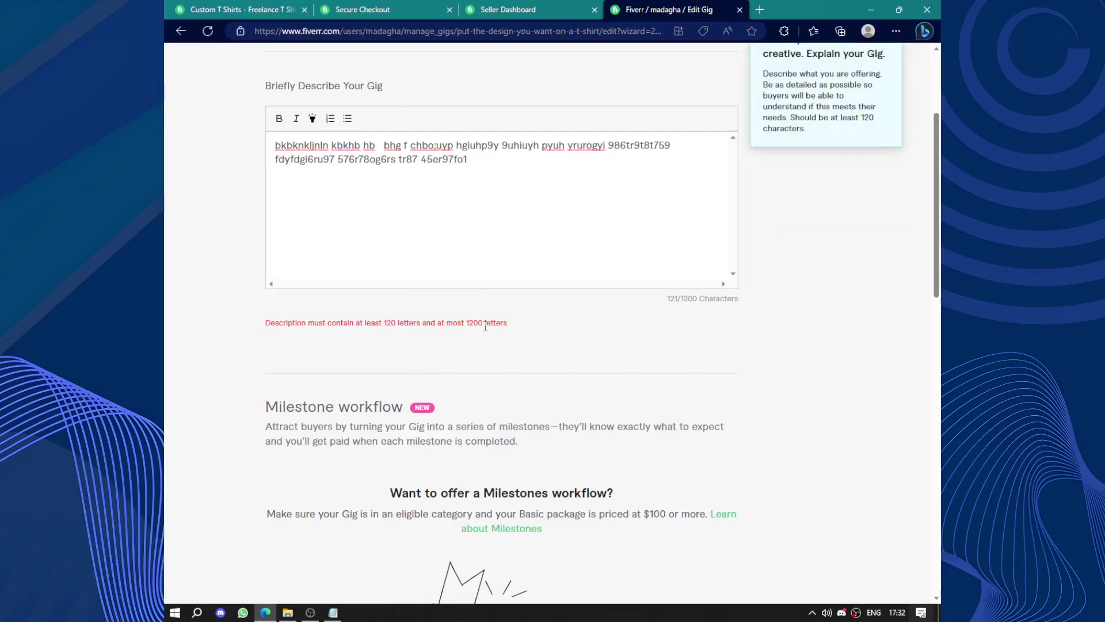
- Clear the whole gig description and enter new random filler words in its place
left_click_drag(540, 173, 167, 153)
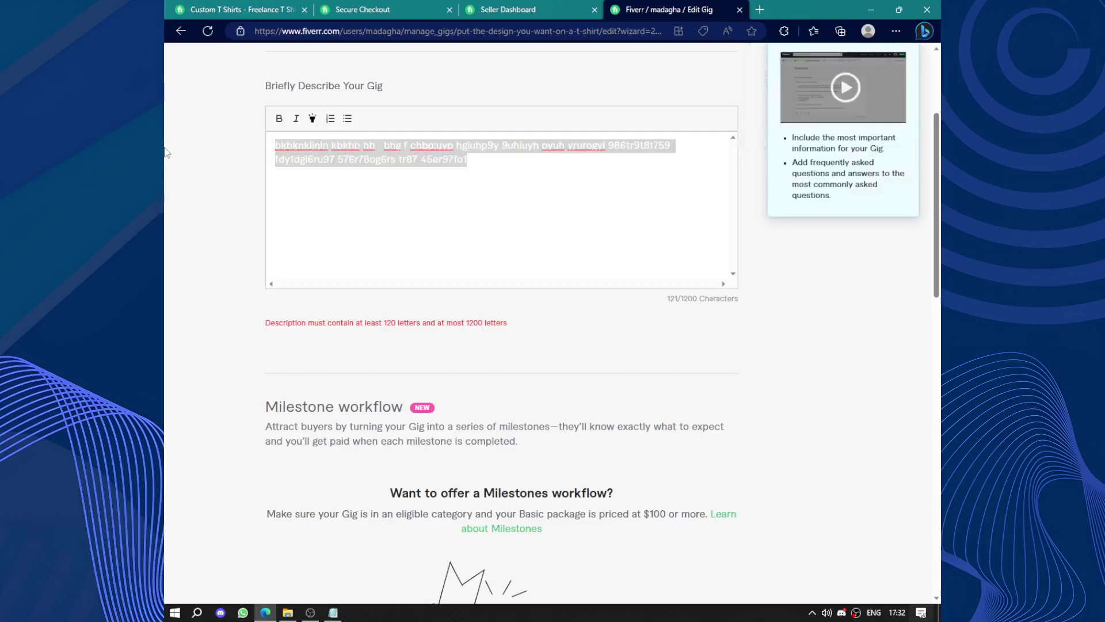
key("BackSpace")
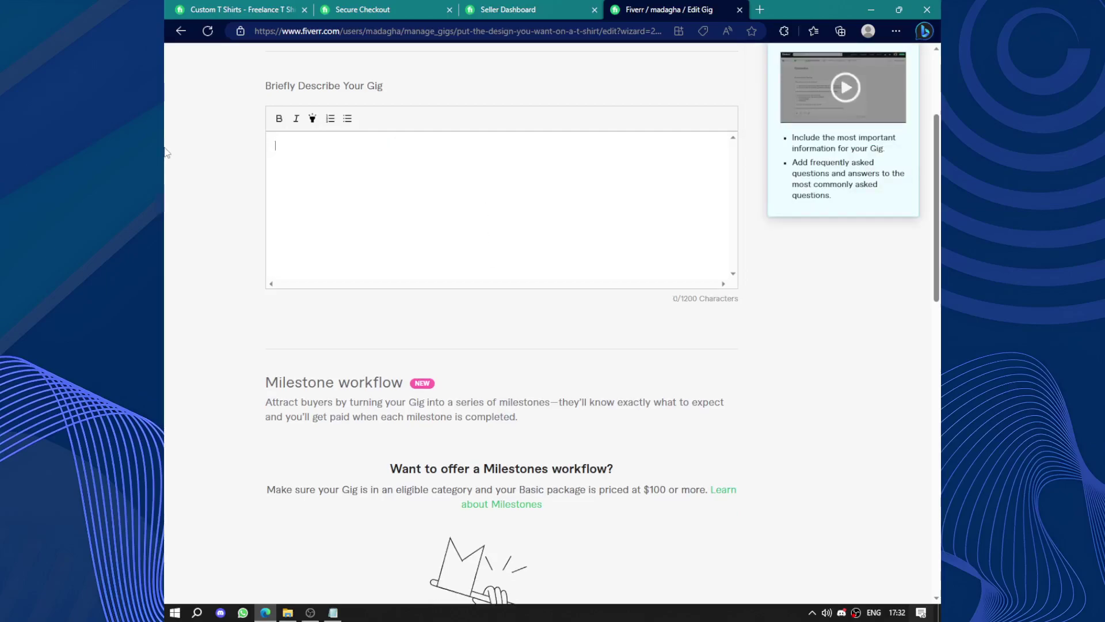
type("jdhjahcja uhduahduha ")
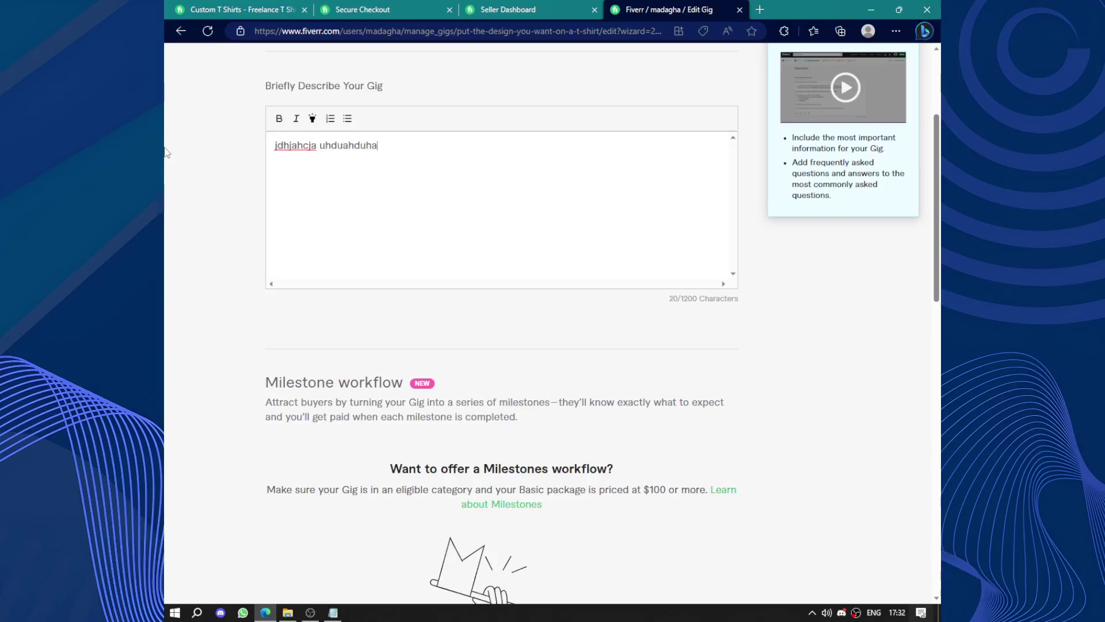
type("haouhduahcaudnwuda ausdh")
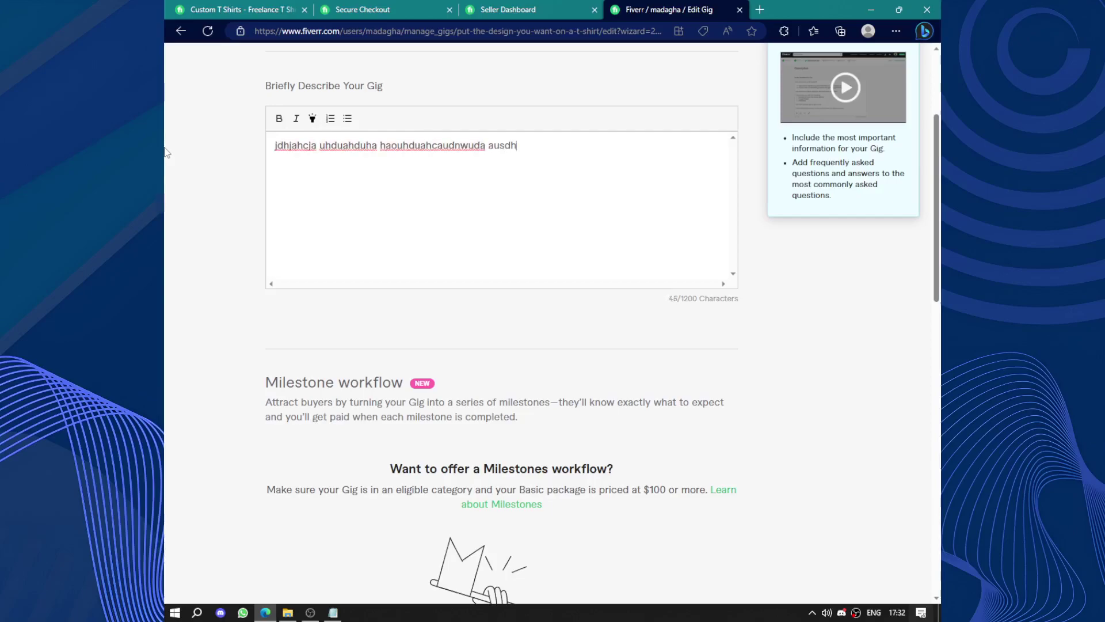
type("aouduahdahfuahfoiuah uadfhaoua8 audh")
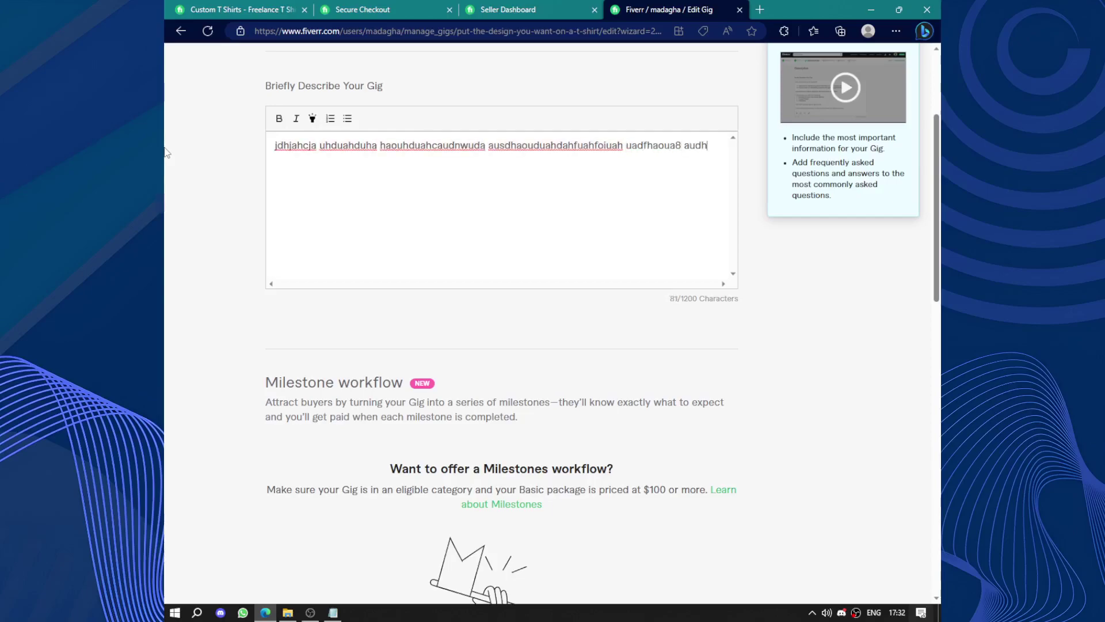
type("a8ud ja8id uidad")
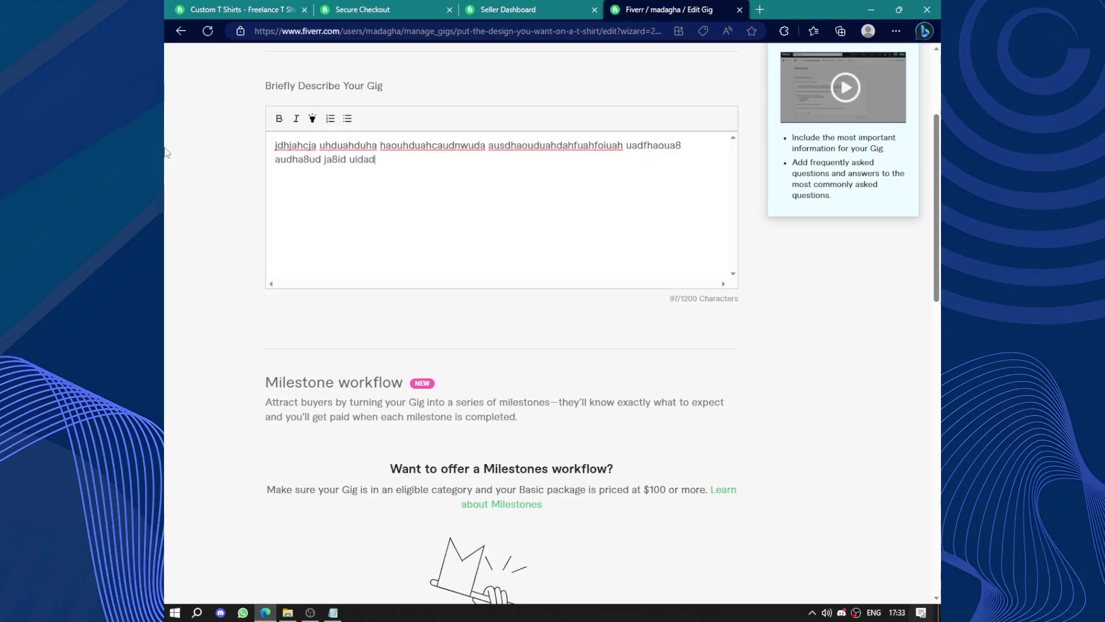
- Remove the end of the description containing digits, continue with letters-only filler past 120 letters, and save to continue to the requirements
key("BackSpace")
key("BackSpace")
key("BackSpace")
key("BackSpace")
key("BackSpace")
key("BackSpace")
key("BackSpace")
key("BackSpace")
key("BackSpace")
key("BackSpace")
key("BackSpace")
key("BackSpace")
key("BackSpace")
key("BackSpace")
key("BackSpace")
key("BackSpace")
key("BackSpace")
key("BackSpace")
key("BackSpace")
key("BackSpace")
key("BackSpace")
type("sdgiua ")
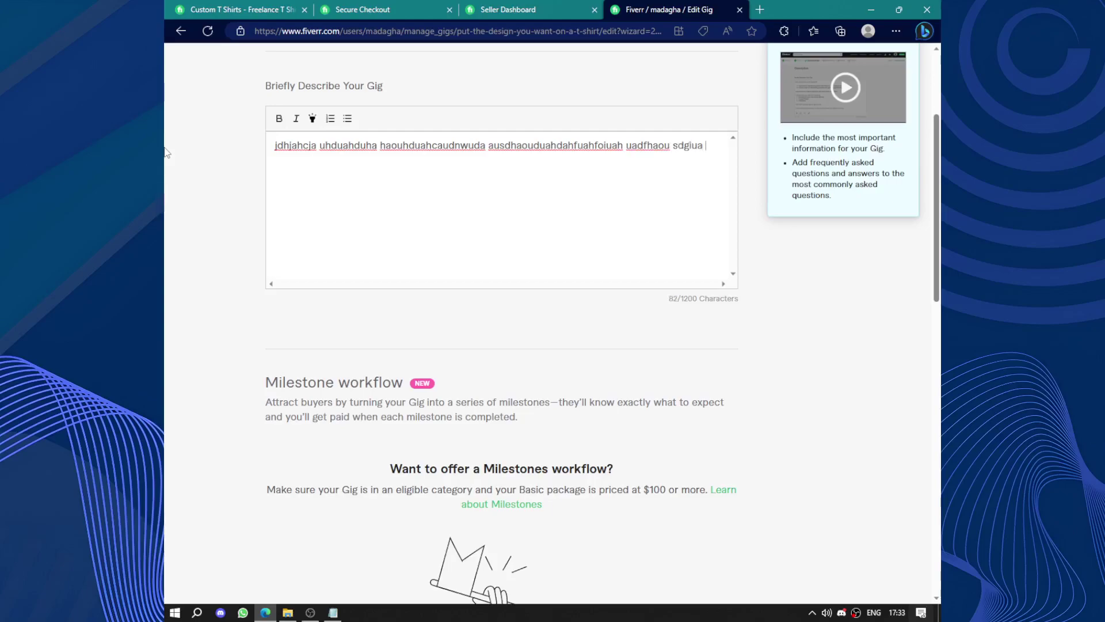
type("hfakfuak uhfaiufhubdfka h")
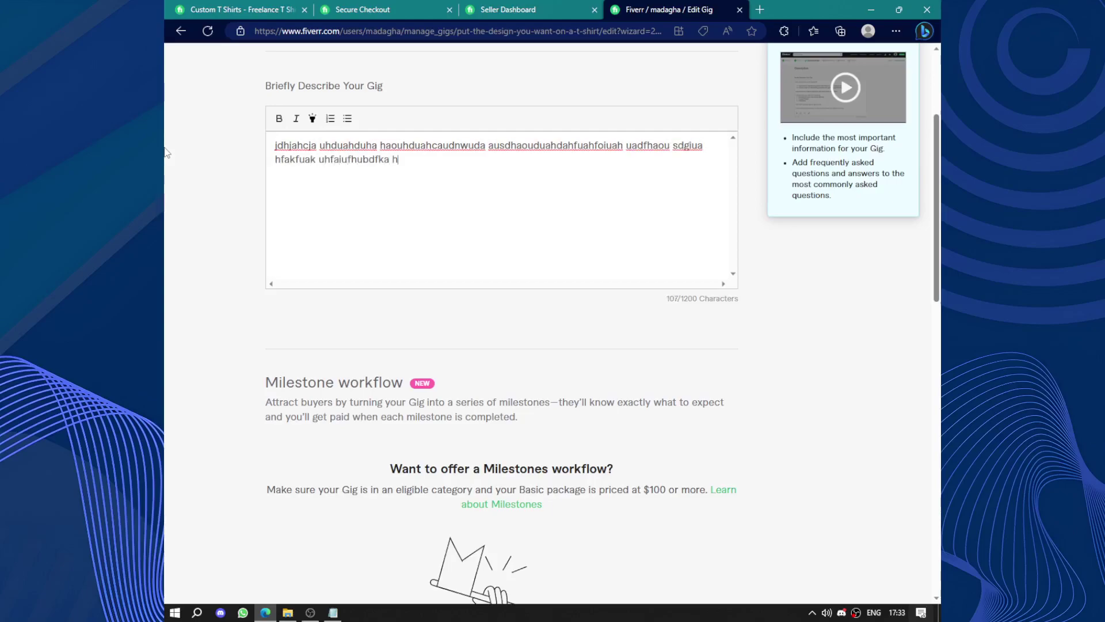
type("fhua hufhfushdf uahdfouash uhdfua ha")
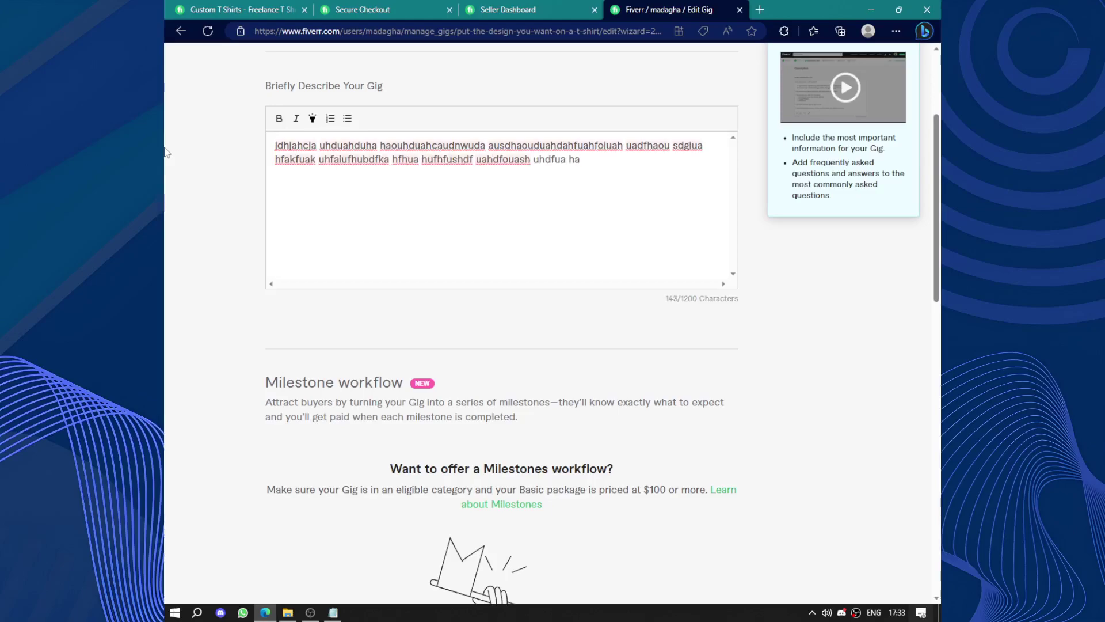
scroll(165, 153, "down", 15)
left_click(658, 406)
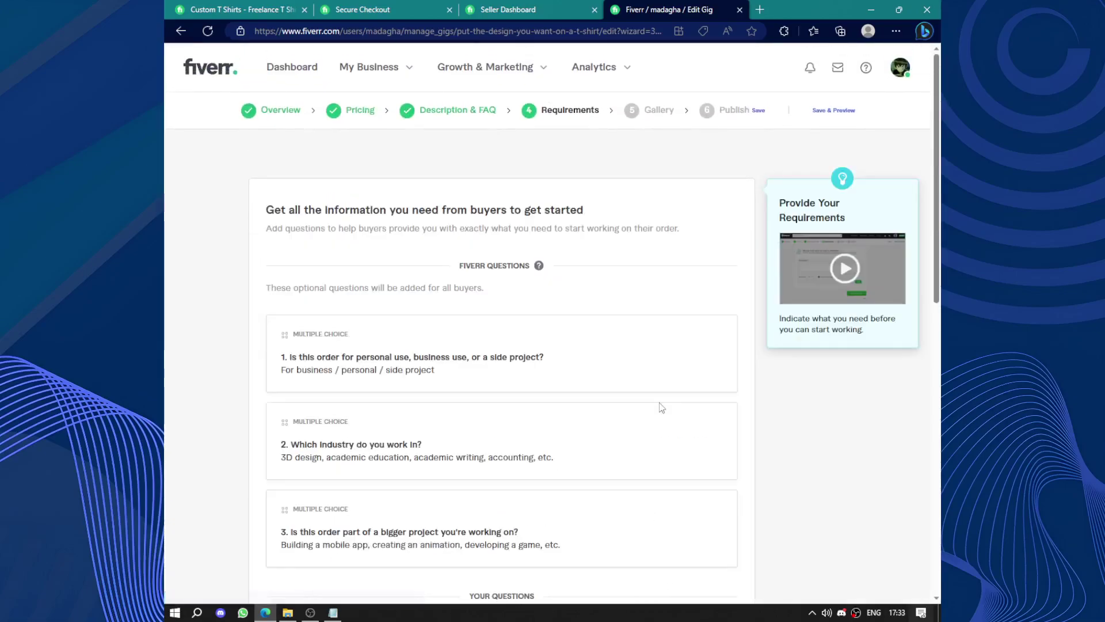
- Add the required free-text buyer question "how old are you?" and save the requirements to continue to the gallery
scroll(519, 412, "down", 5)
left_click(362, 405)
scroll(454, 380, "down", 5)
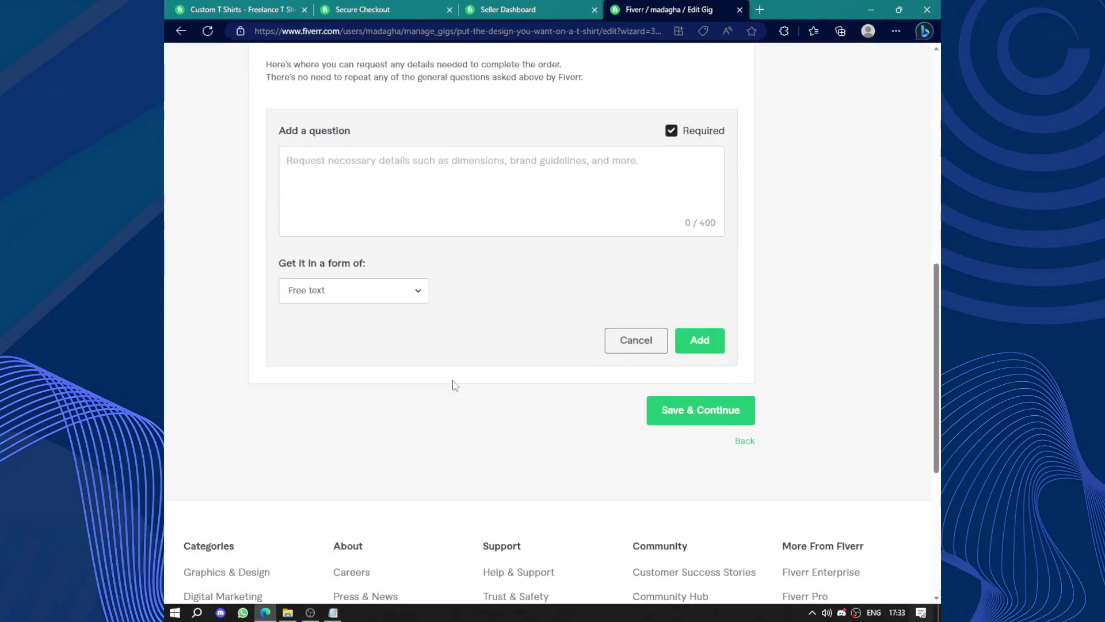
type("h")
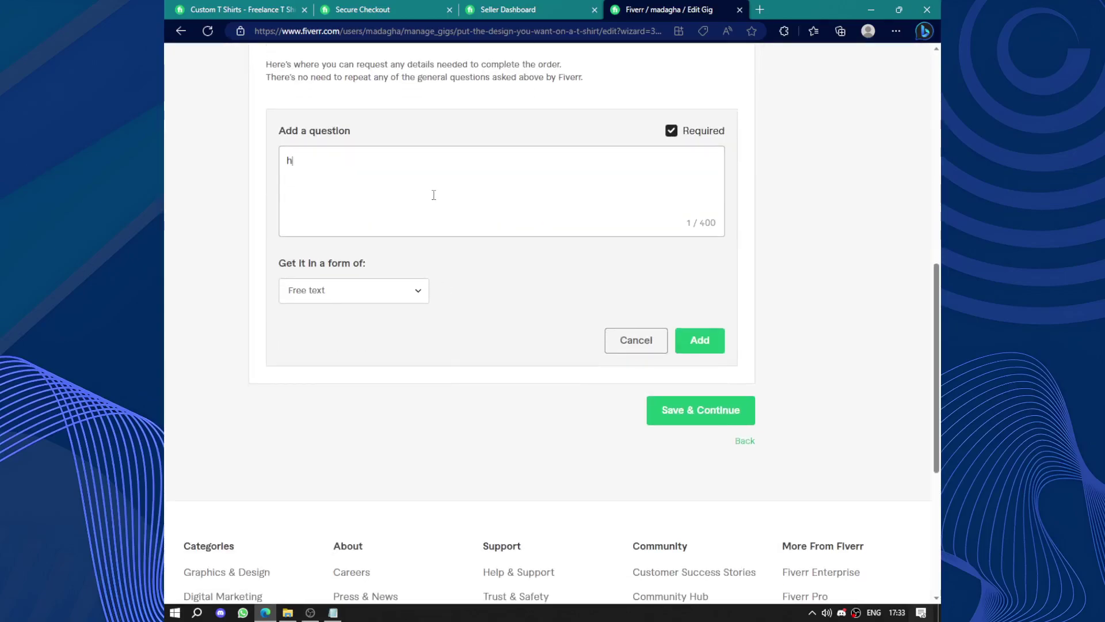
type("ow old are you?")
left_click(385, 294)
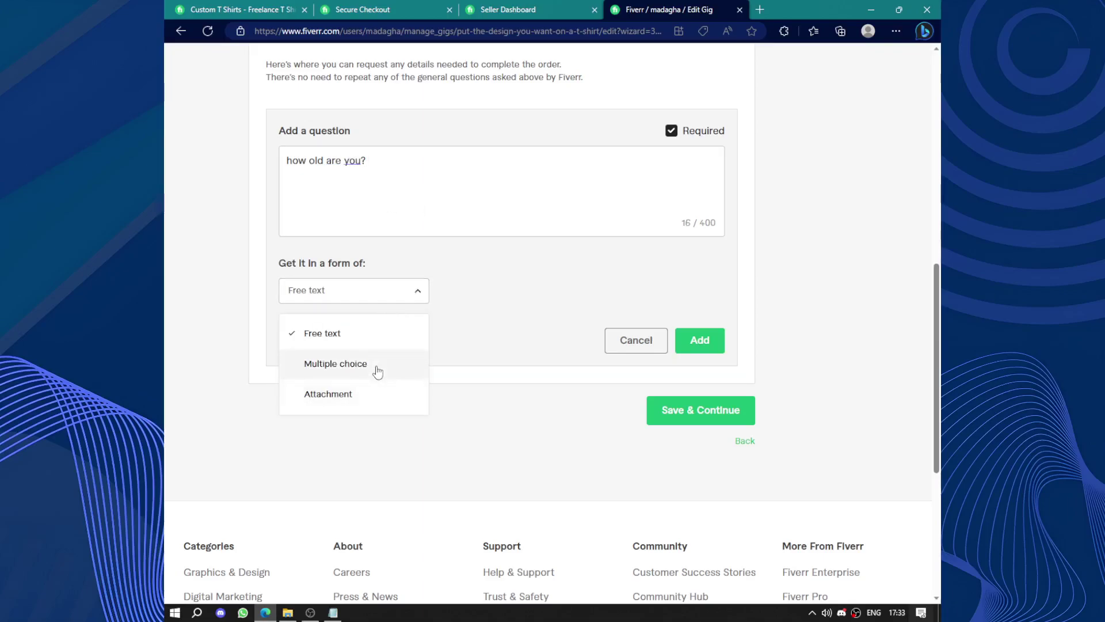
left_click(385, 337)
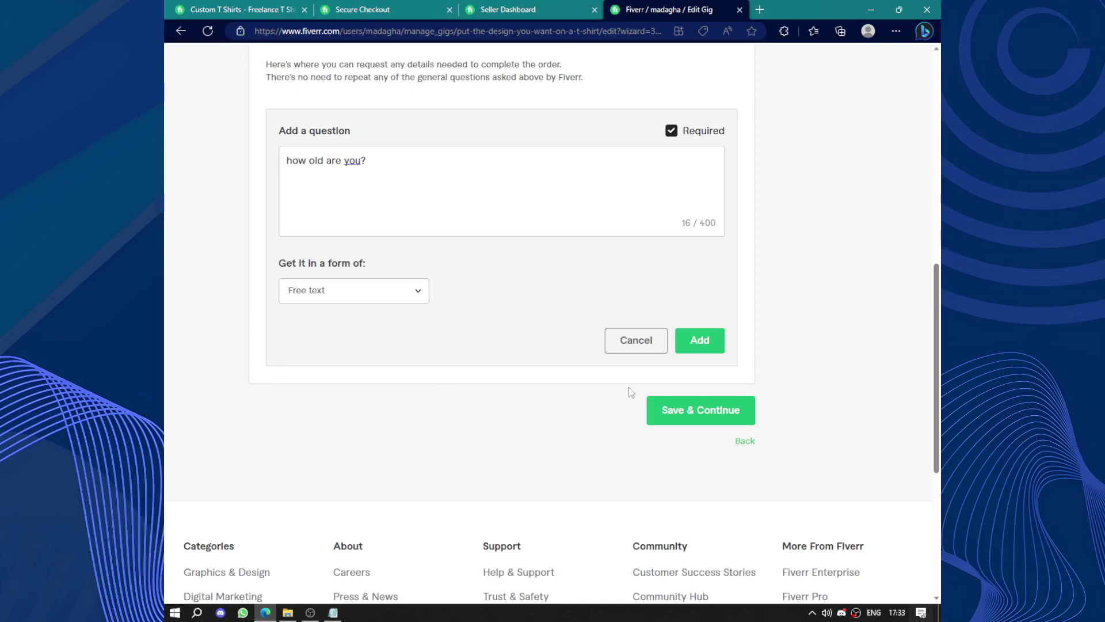
left_click(711, 347)
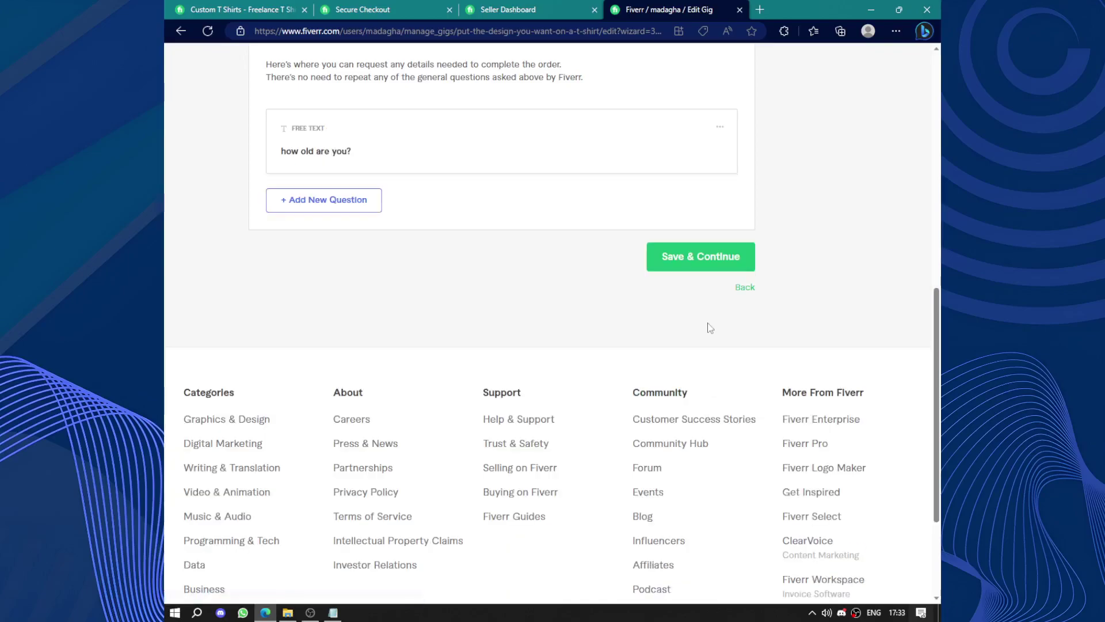
left_click(749, 257)
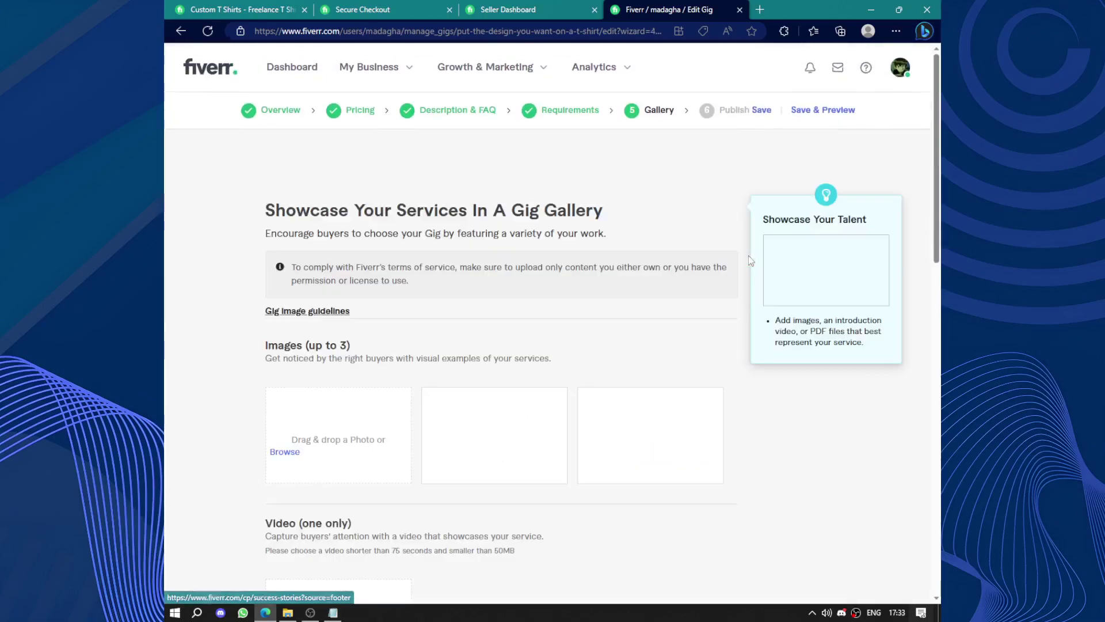
- Look over the gig gallery page, including its image and video upload sections
scroll(577, 308, "down", 5)
scroll(578, 309, "up", 5)
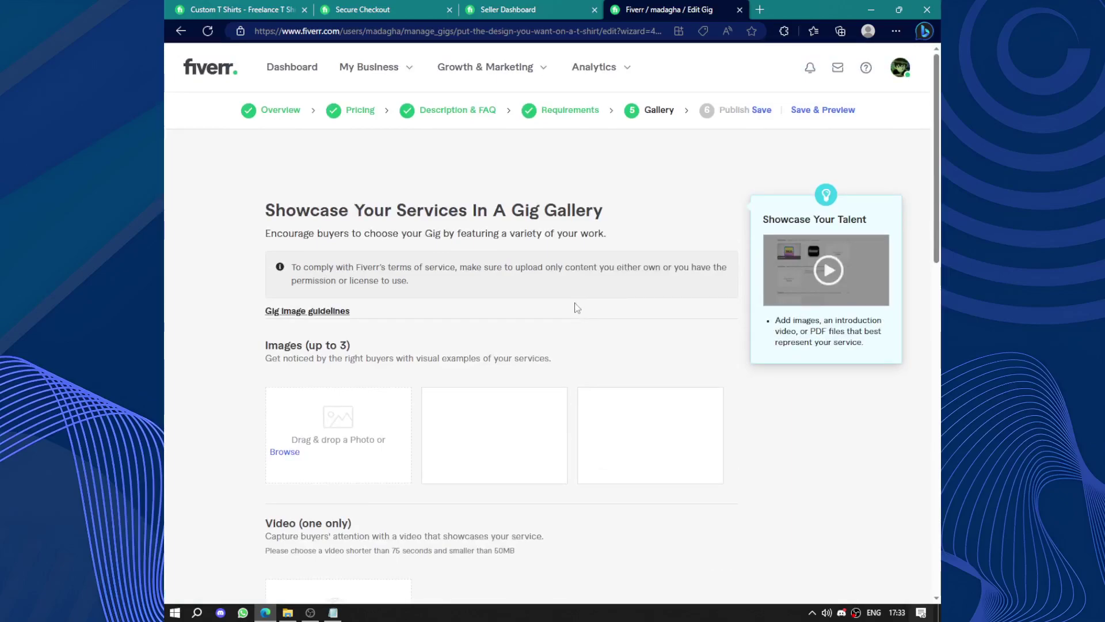
scroll(577, 309, "down", 3)
scroll(578, 309, "up", 3)
scroll(577, 309, "down", 15)
scroll(577, 309, "up", 8)
scroll(486, 264, "up", 8)
- Leave the gig editor for the seller dashboard and briefly revisit the custom t-shirt listings
left_click(222, 79)
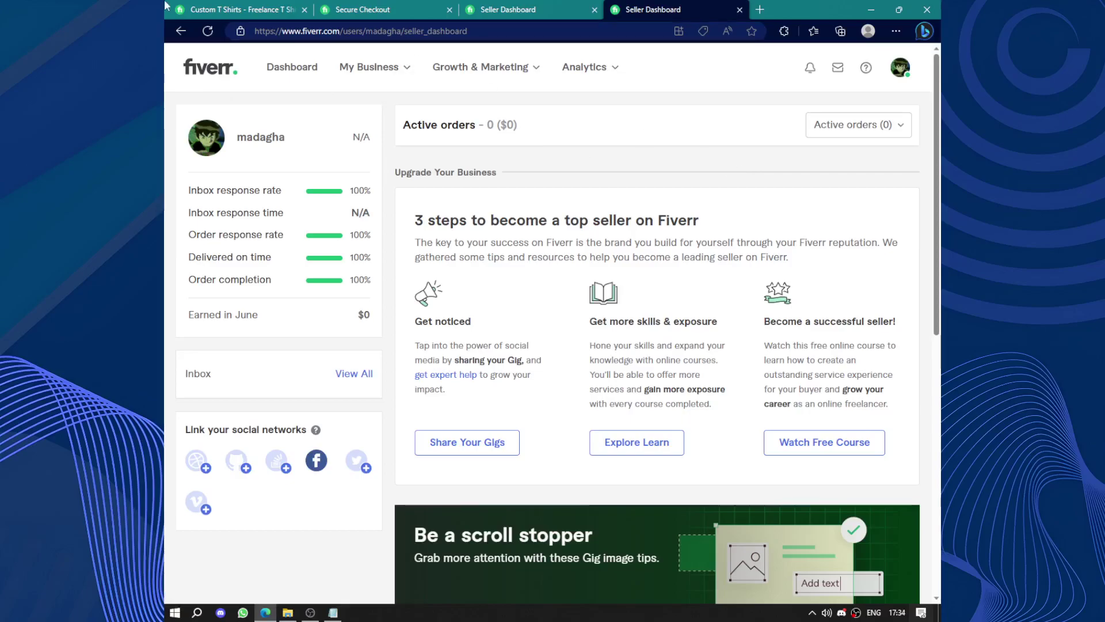
left_click(251, 8)
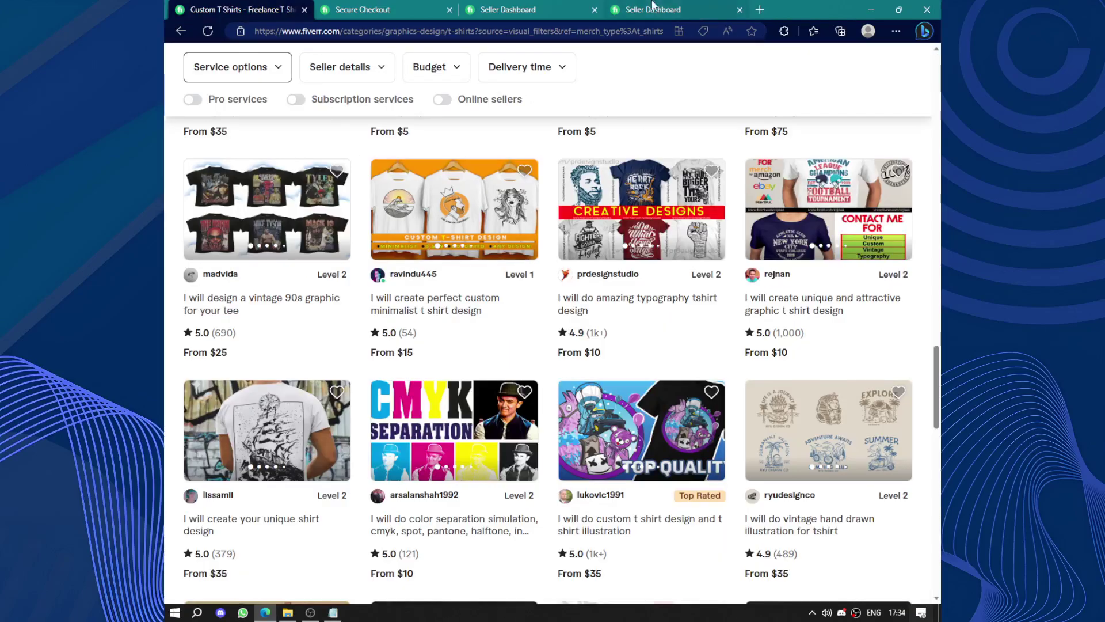
left_click(654, 7)
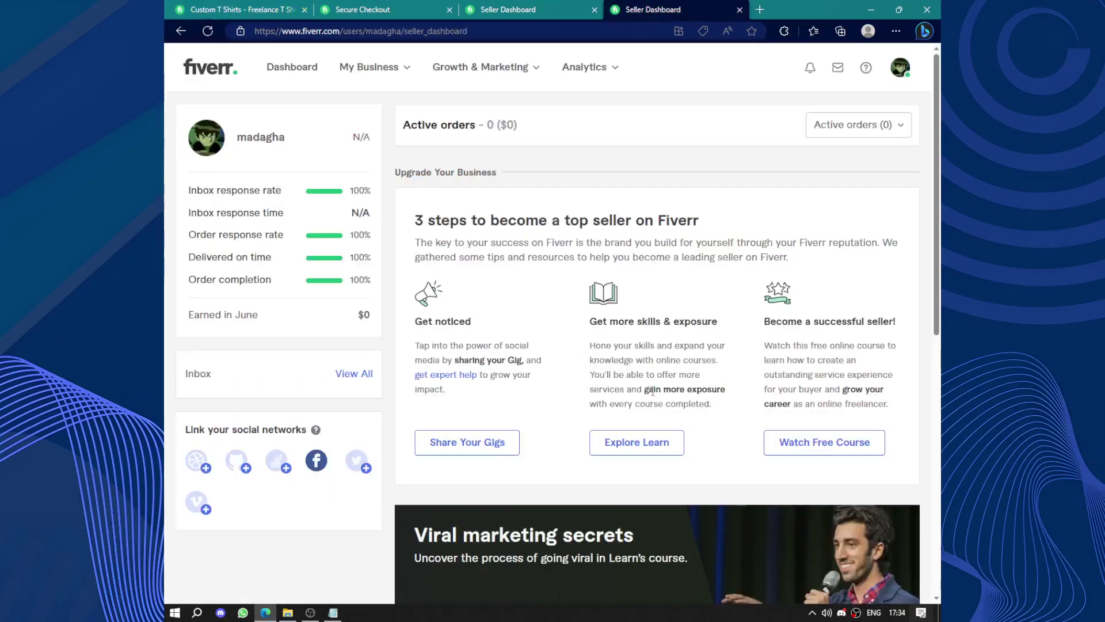